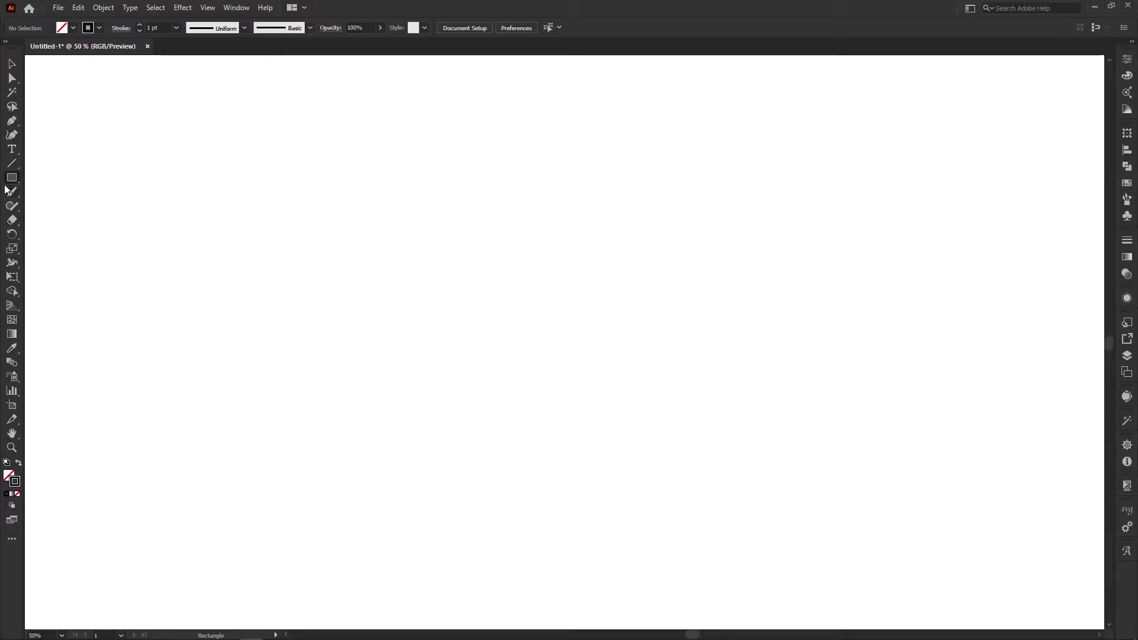
Draw an ellipse on the artboard and squash it into a very thin horizontal sliver.
left_click_drag(13, 180, 56, 205)
mouse_move(395, 203)
left_mouse_down()
mouse_move(666, 484)
mouse_move(639, 449)
left_mouse_up()
left_click_drag(525, 202, 540, 456)
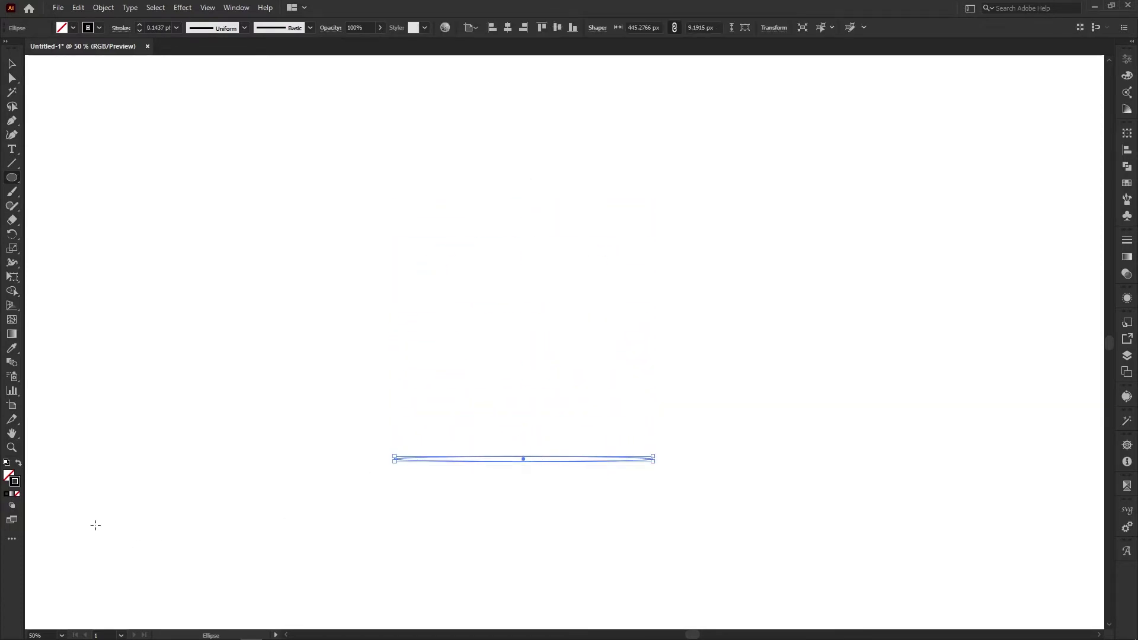
Make the sliver solid black with no outline and zoom in on its tip.
left_click(18, 463)
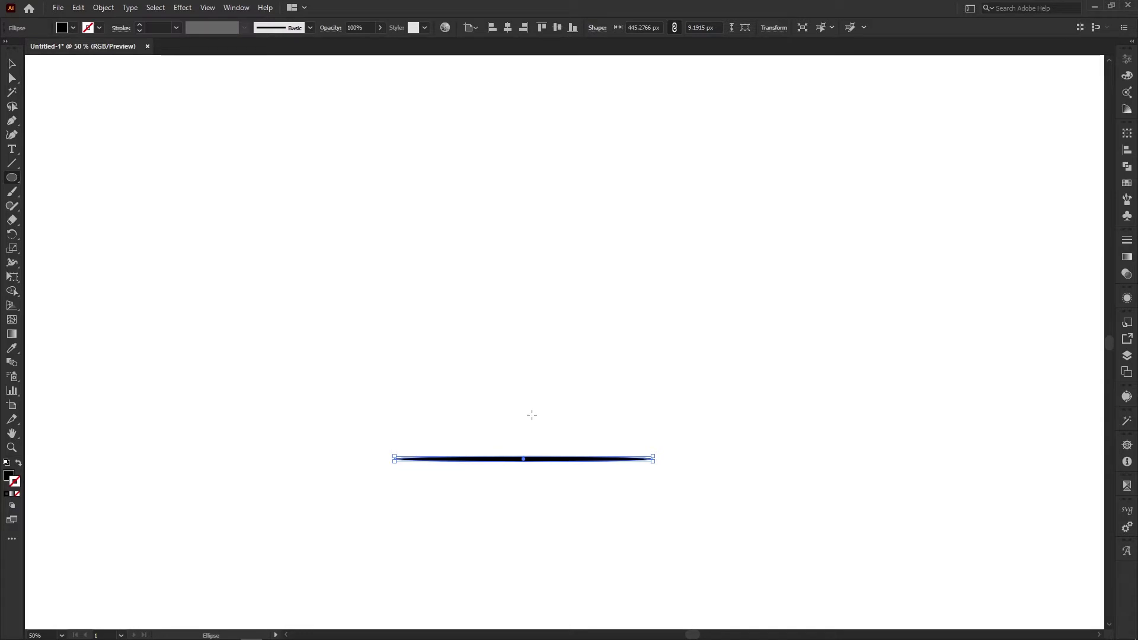
key("ctrl+plus")
key("ctrl+plus")
key("ctrl+plus")
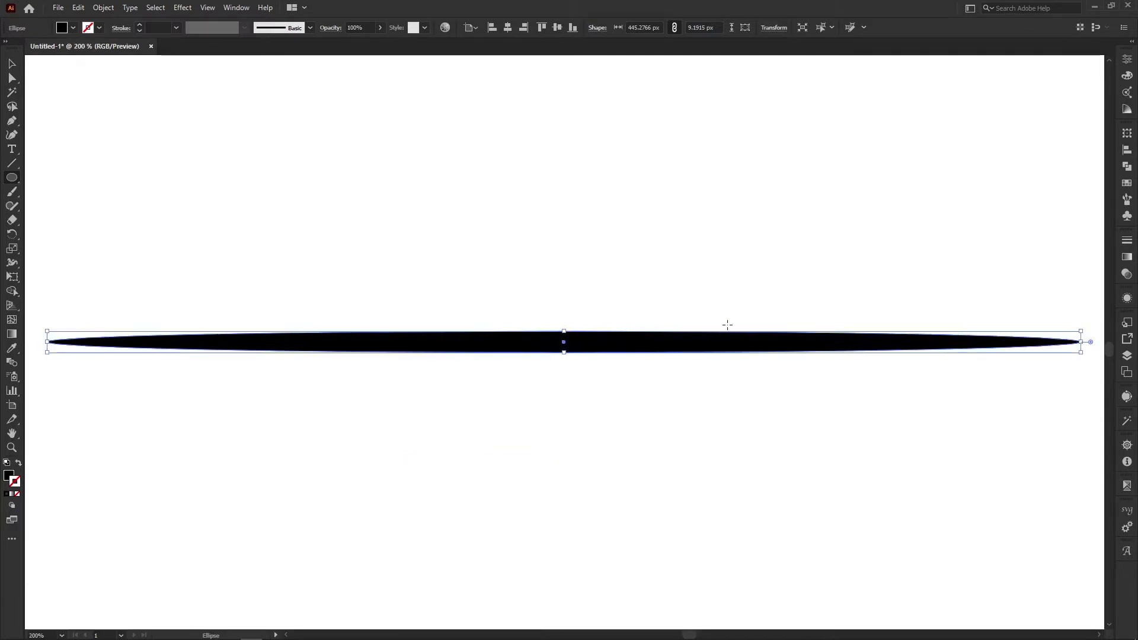
key("ctrl+plus")
mouse_move(802, 310)
left_mouse_down()
mouse_move(610, 340)
mouse_move(630, 380)
mouse_move(452, 365)
left_mouse_up()
Slim the black sliver further into a fine needle-like line.
left_click_drag(735, 336, 787, 366)
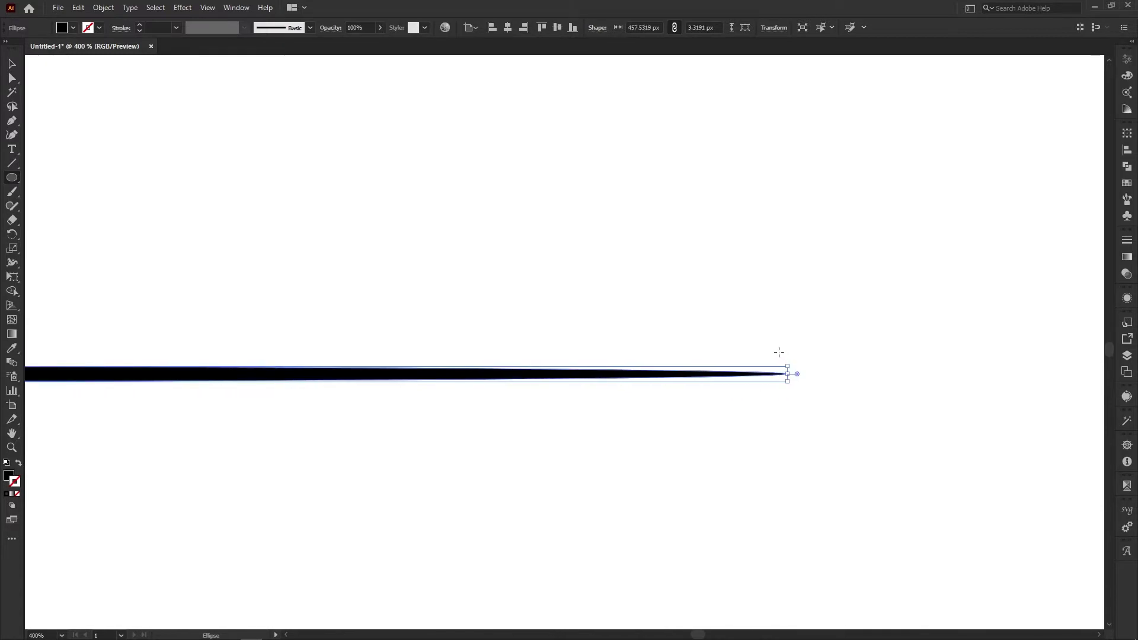
left_click(779, 352)
key("Escape")
left_click(13, 64)
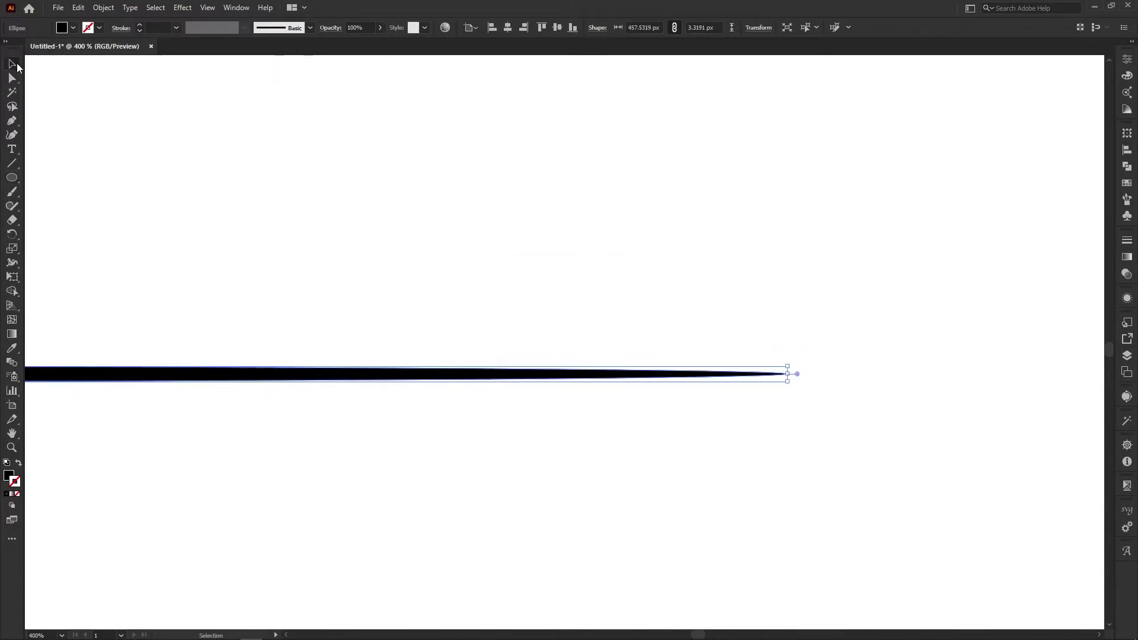
key("ctrl+minus")
key("ctrl+minus")
key("ctrl+minus")
key("ctrl+minus")
Create a new Art Brush from the tapered line with Tints colorization.
left_click(559, 402)
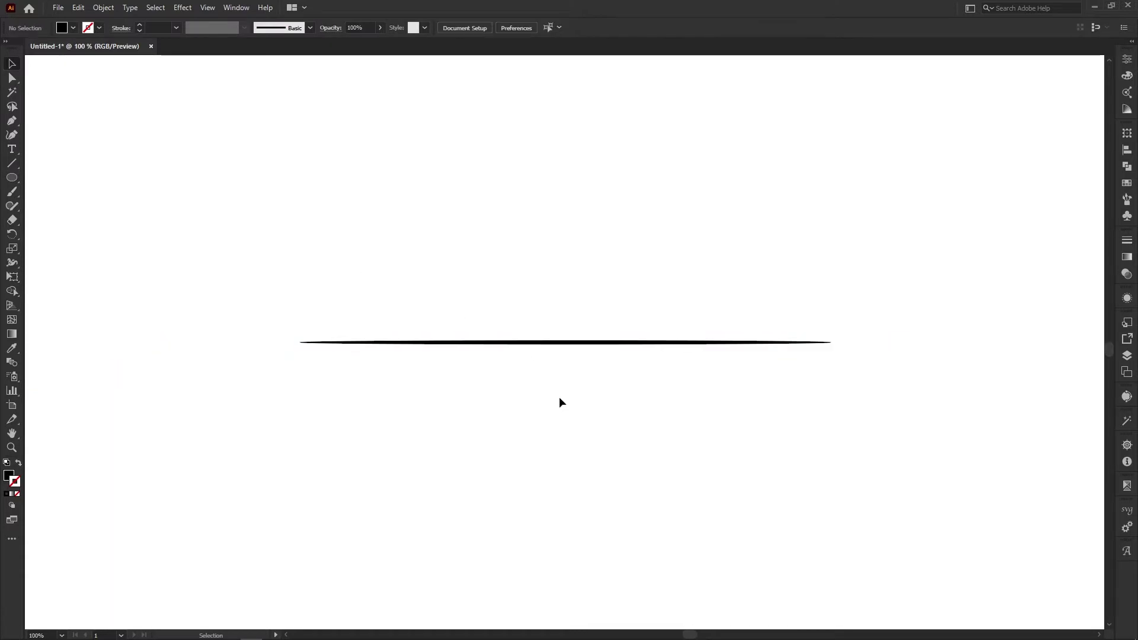
scroll(563, 388, "right", 3)
left_click(1126, 199)
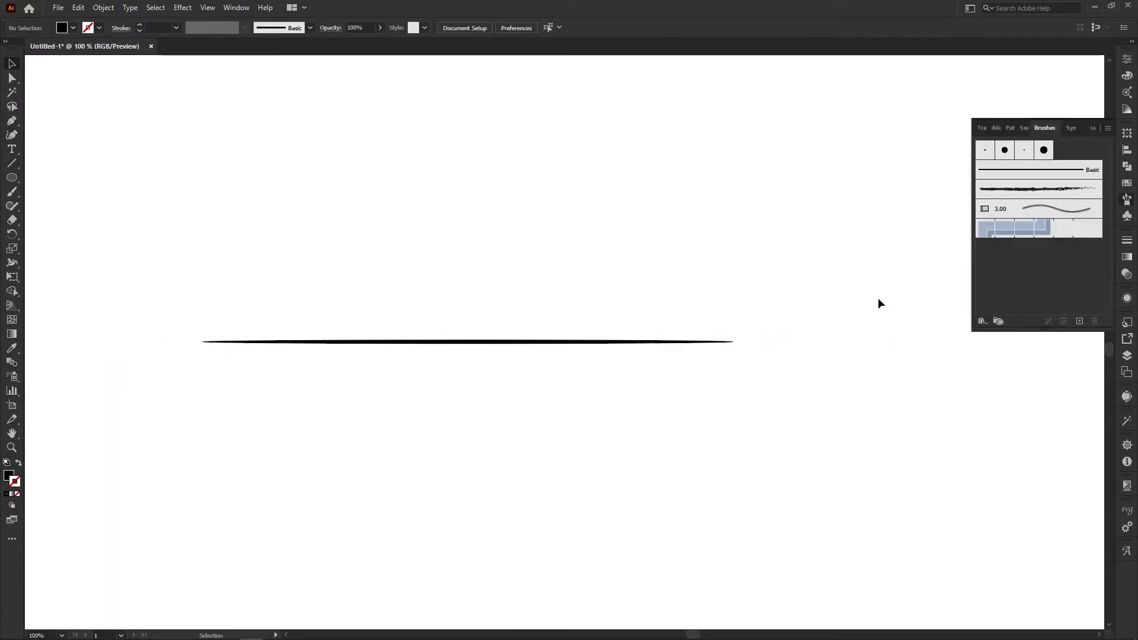
left_click_drag(637, 344, 1001, 272)
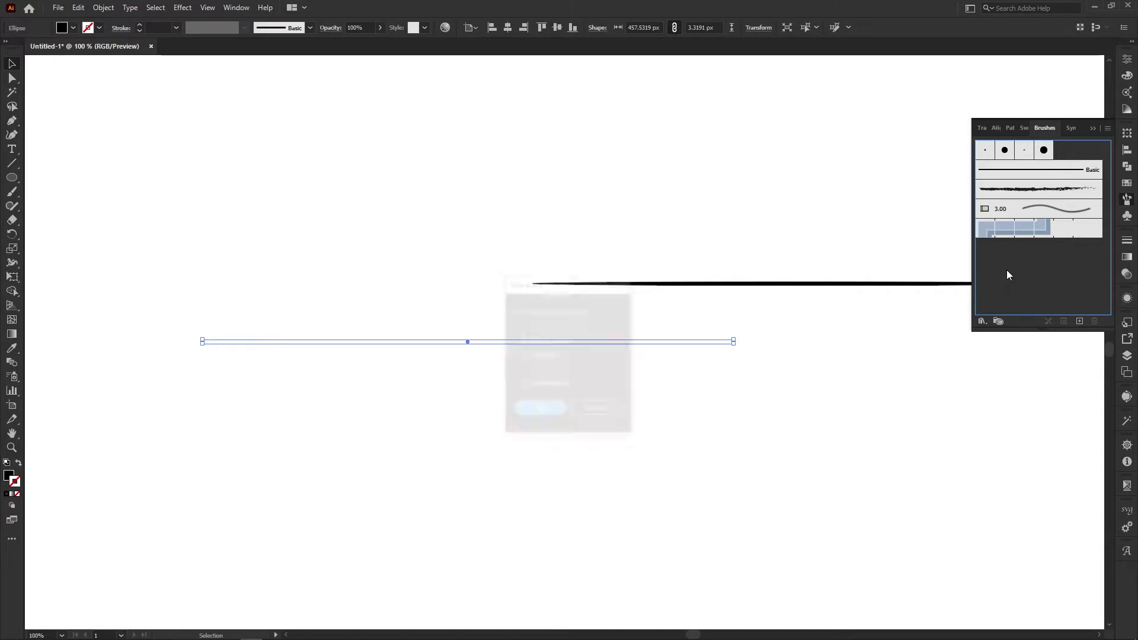
left_click(545, 355)
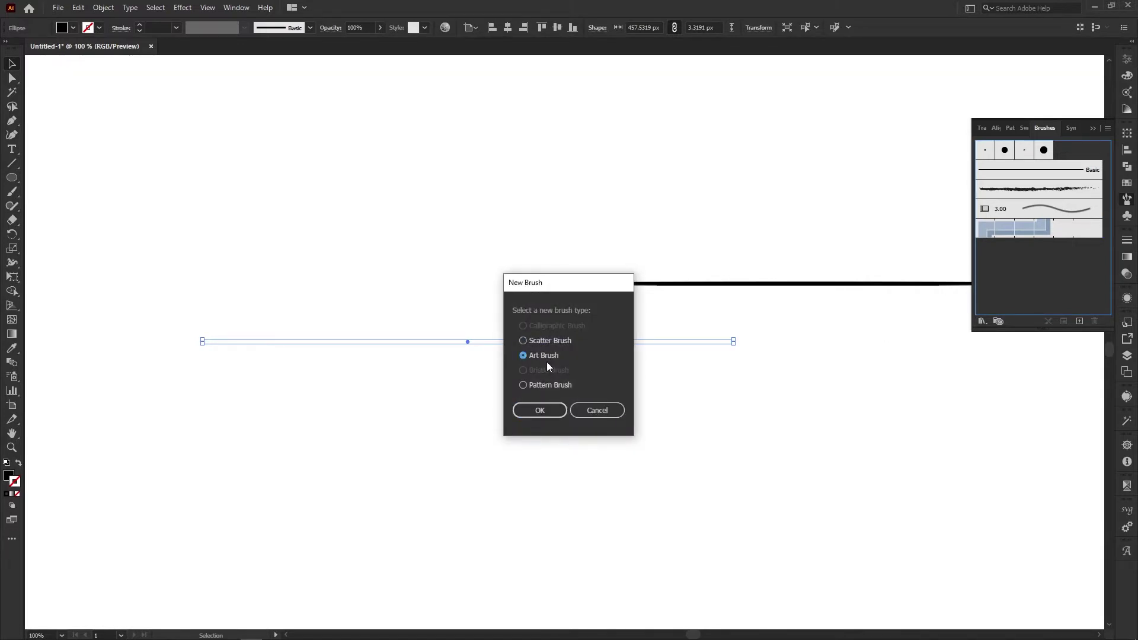
left_click(557, 410)
left_click(666, 365)
left_click(664, 389)
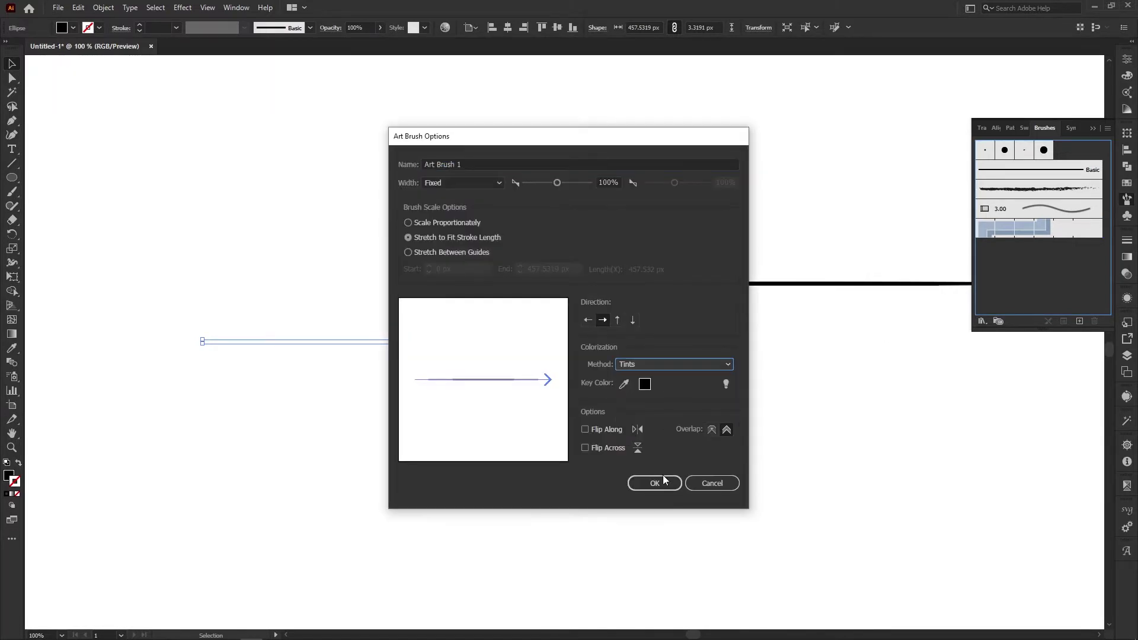
left_click(655, 482)
Delete the original tapered line from the artboard and zoom out.
key("ctrl+a")
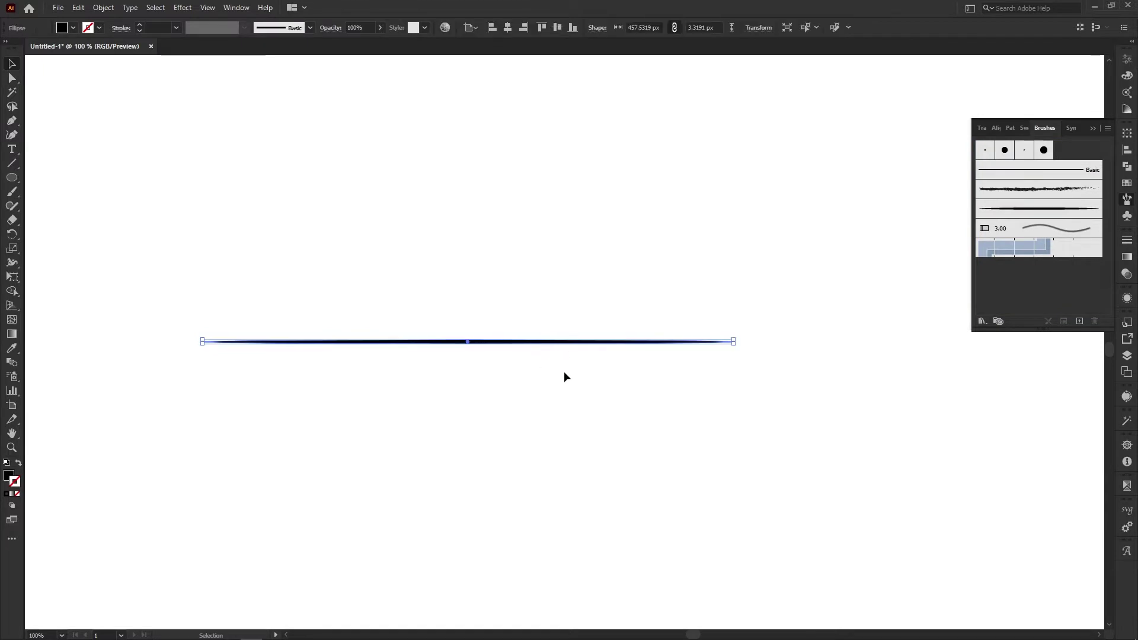
key("Delete")
key("ctrl+minus")
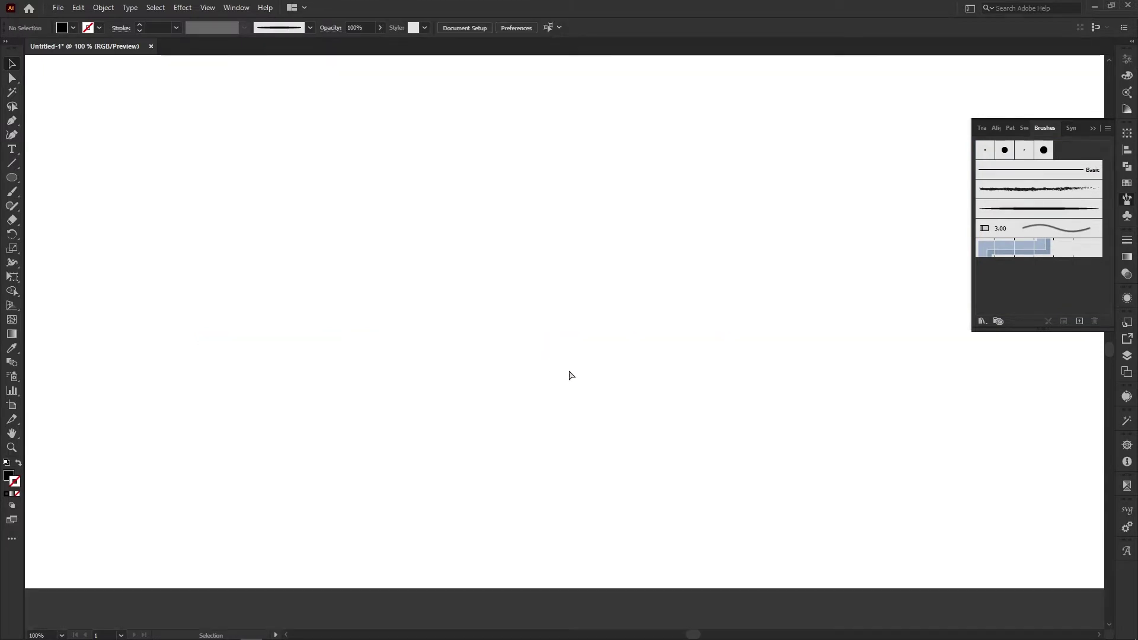
key("ctrl+minus")
Pick the Paintbrush with the new needle brush and paint a first signature stroke.
scroll(571, 372, "down", 2)
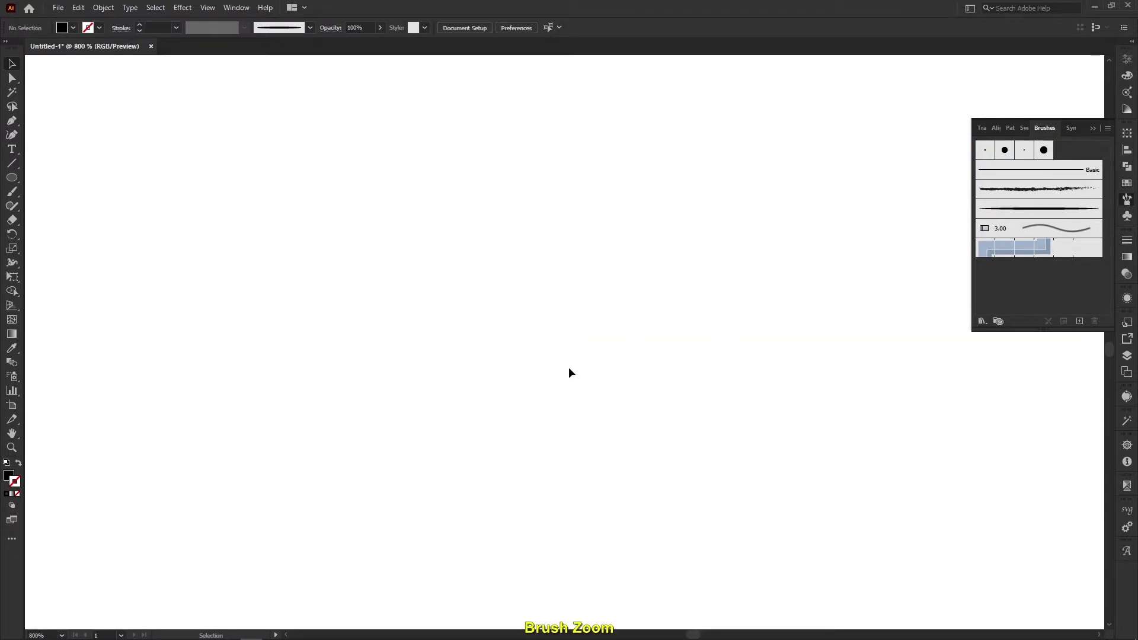
scroll(570, 372, "down", 2)
scroll(570, 371, "down", 2)
scroll(568, 367, "down", 4)
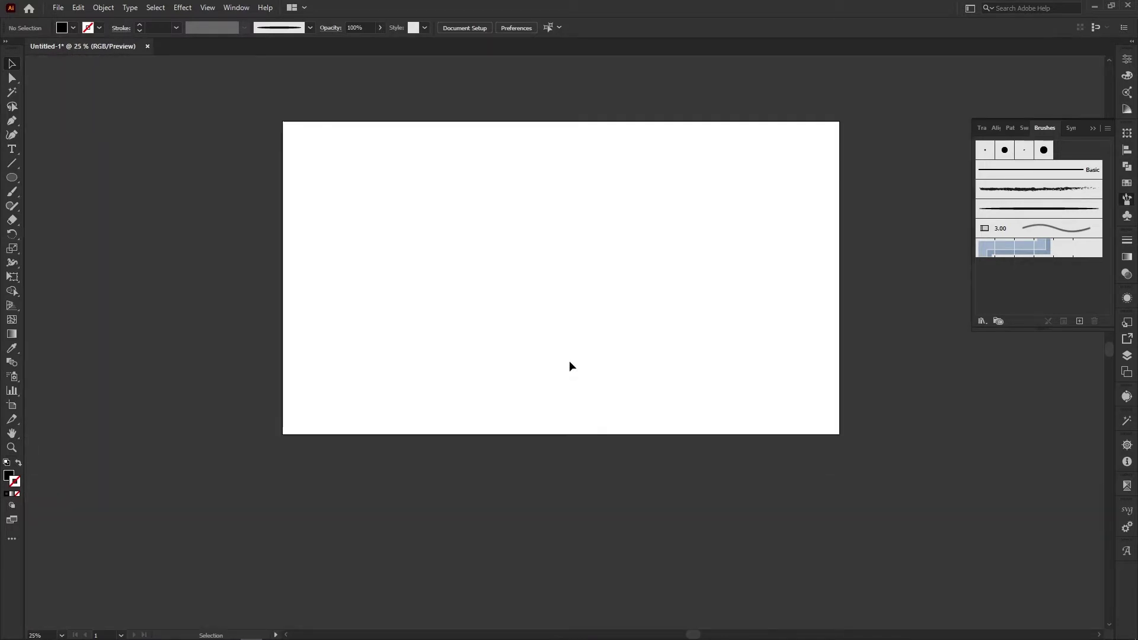
scroll(575, 349, "up", 1)
scroll(575, 349, "down", 1)
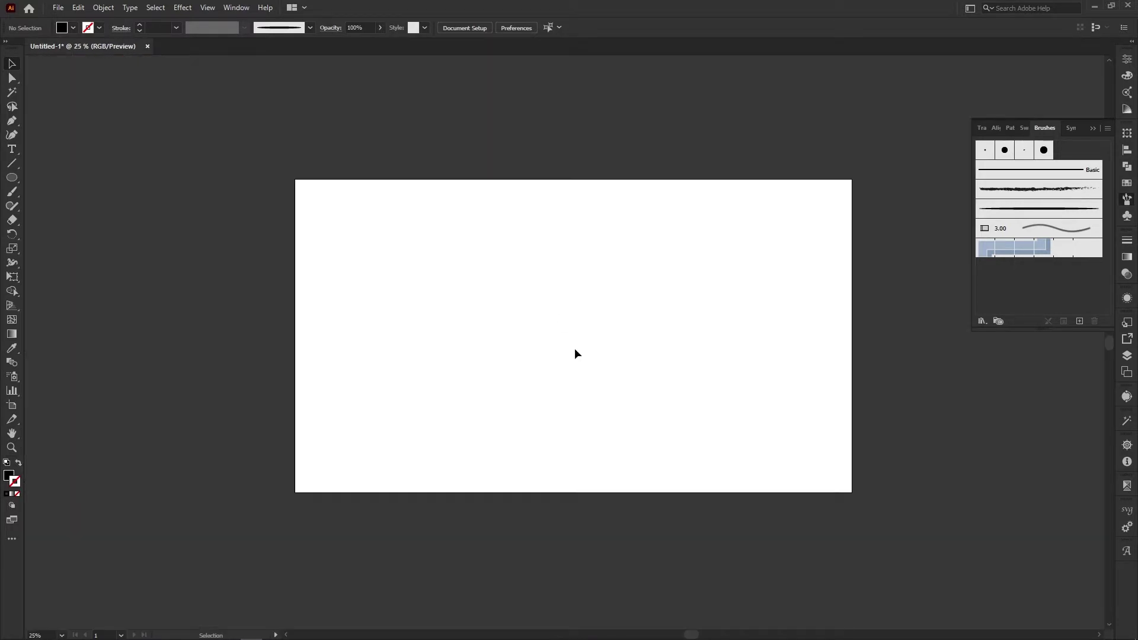
scroll(575, 348, "up", 1)
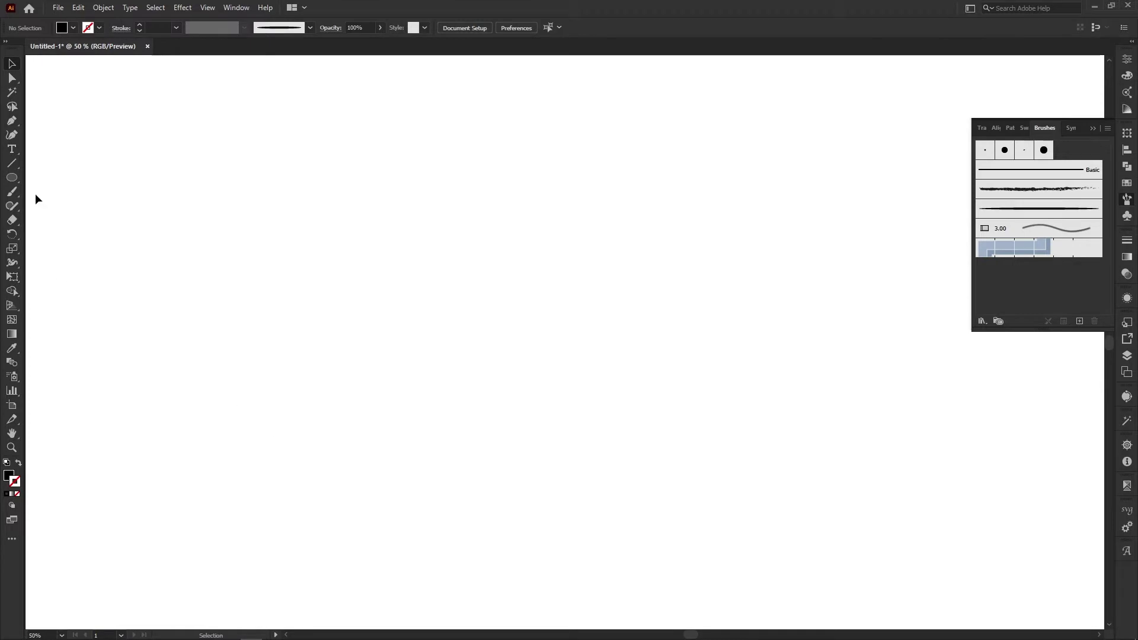
left_click(11, 191)
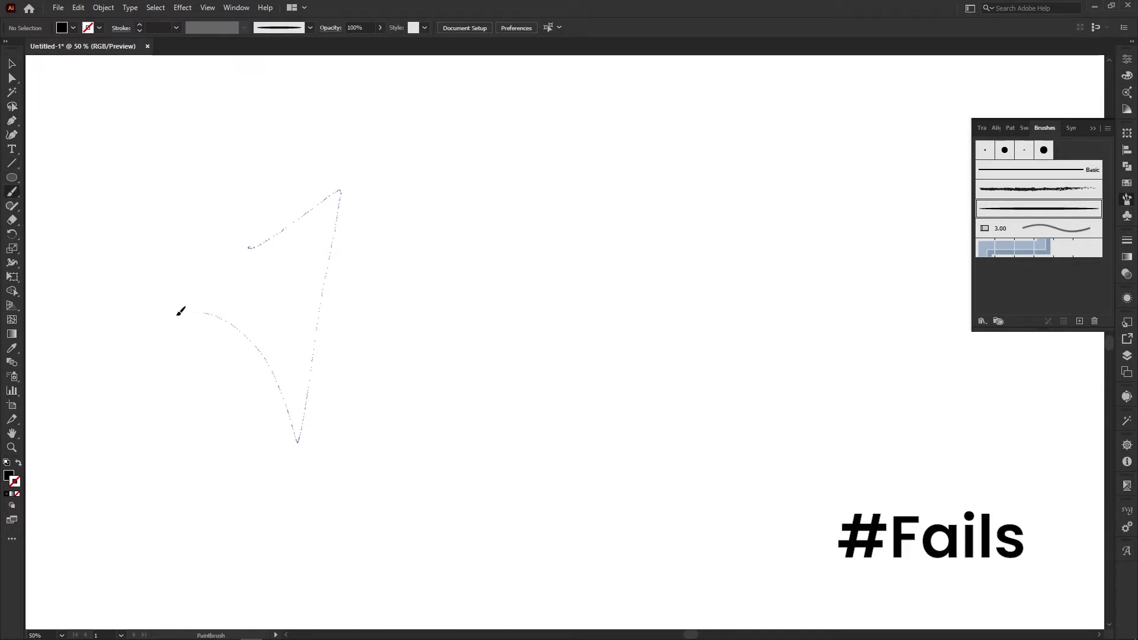
left_click_drag(746, 330, 662, 355)
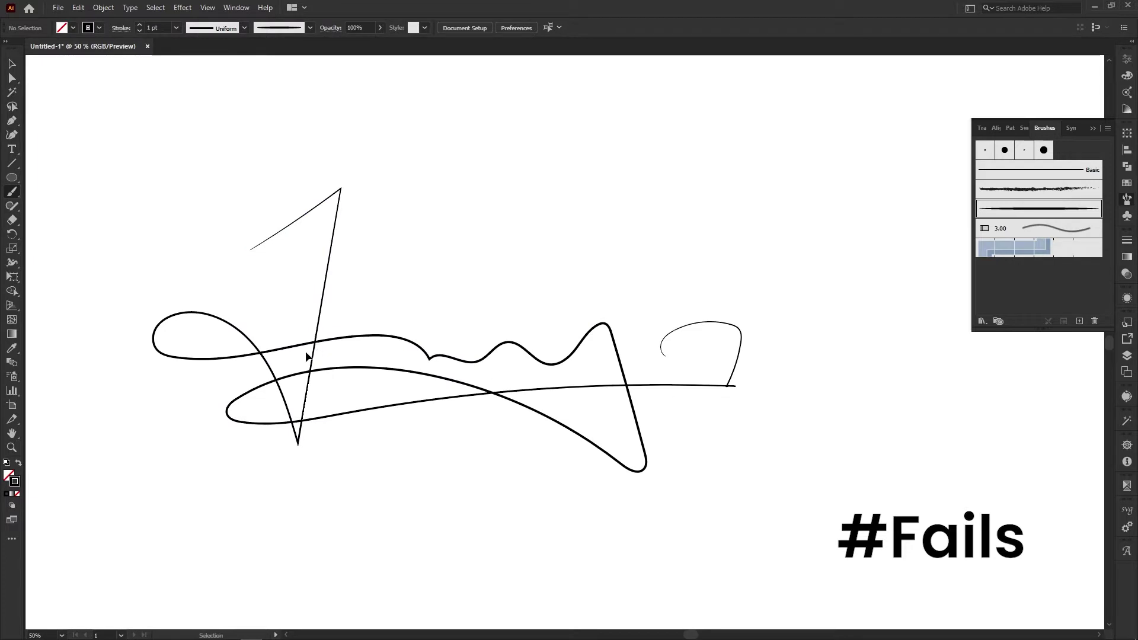
Redraw the looping signature strokes until the final flowing signature is complete.
left_click_drag(260, 253, 339, 418)
left_click_drag(718, 385, 668, 387)
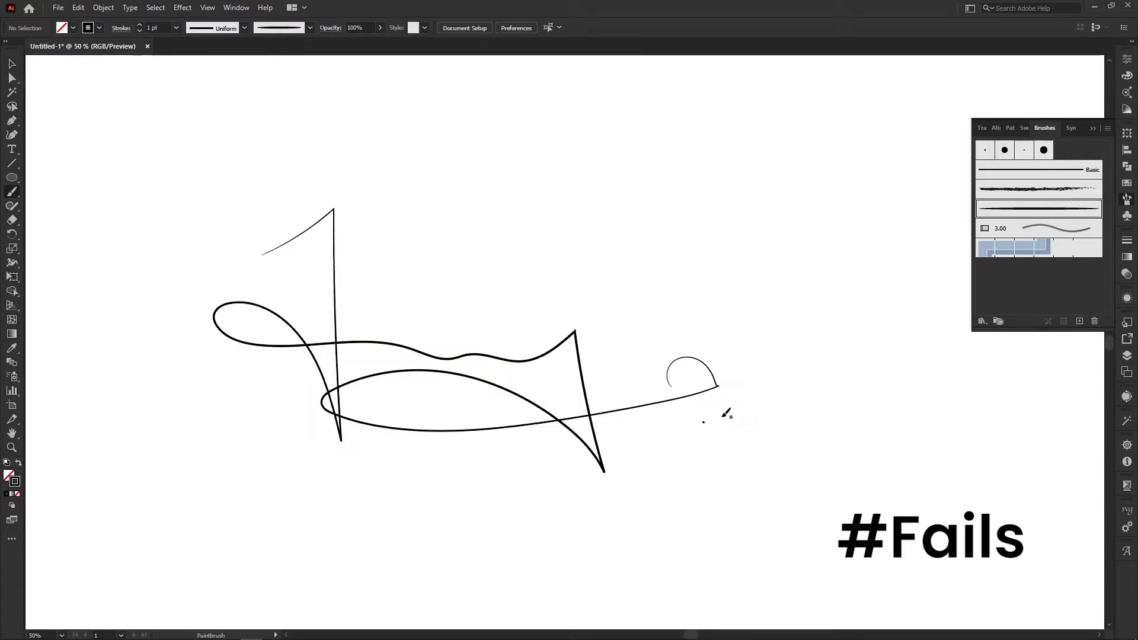
mouse_move(294, 301)
left_mouse_down()
mouse_move(546, 402)
mouse_move(651, 428)
left_mouse_up()
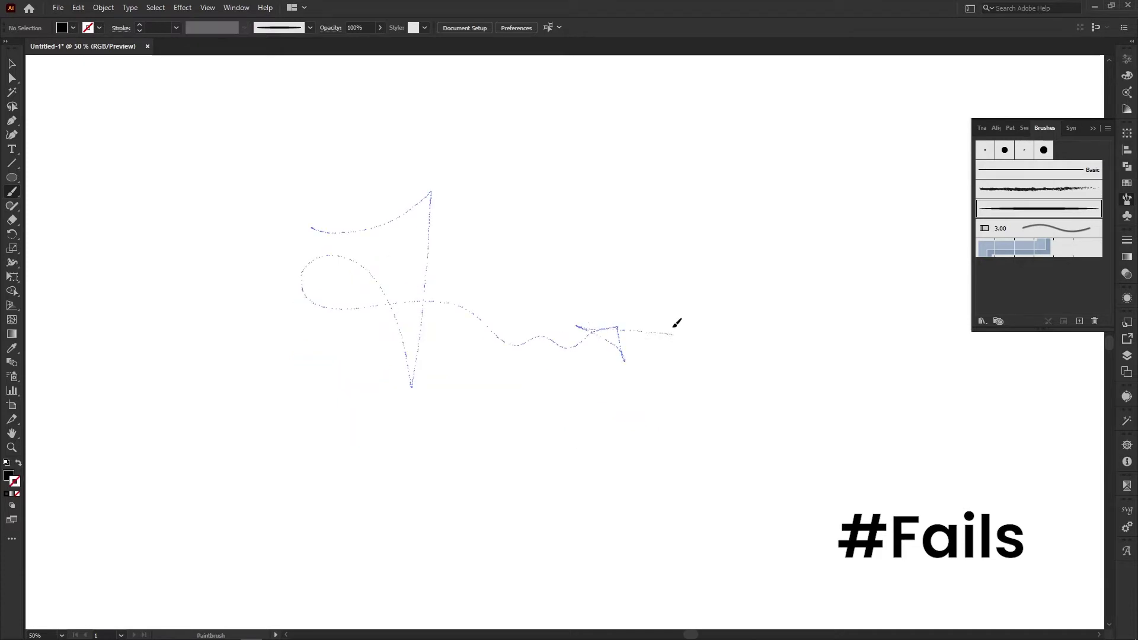
left_click_drag(366, 238, 463, 188)
left_click_drag(323, 245, 423, 322)
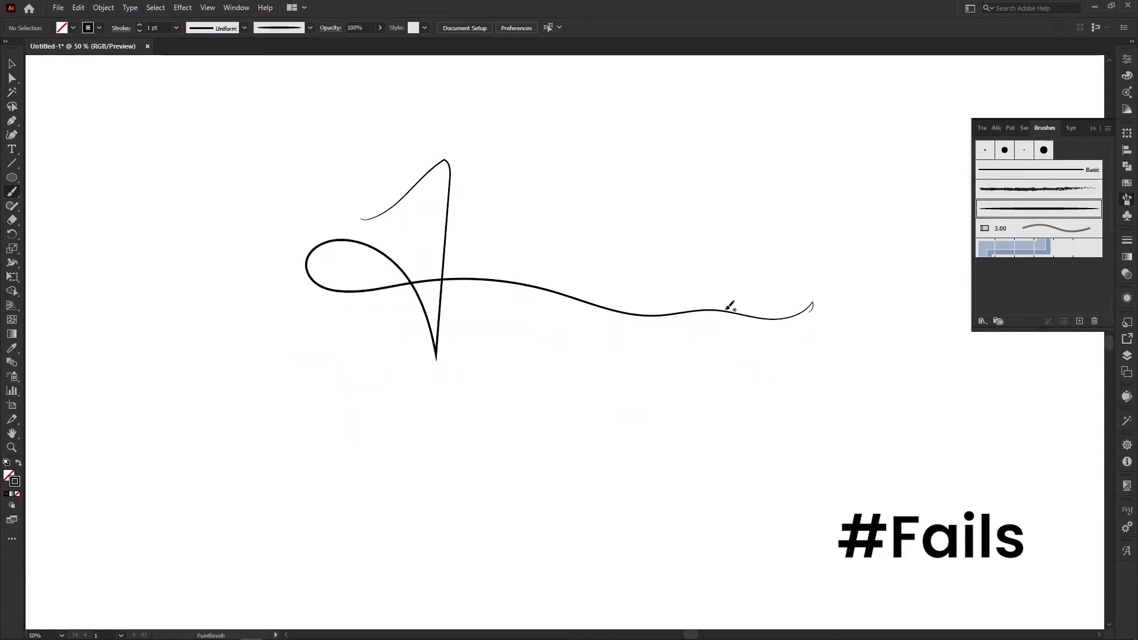
mouse_move(333, 211)
left_mouse_down()
mouse_move(432, 216)
mouse_move(712, 300)
mouse_move(699, 355)
left_mouse_up()
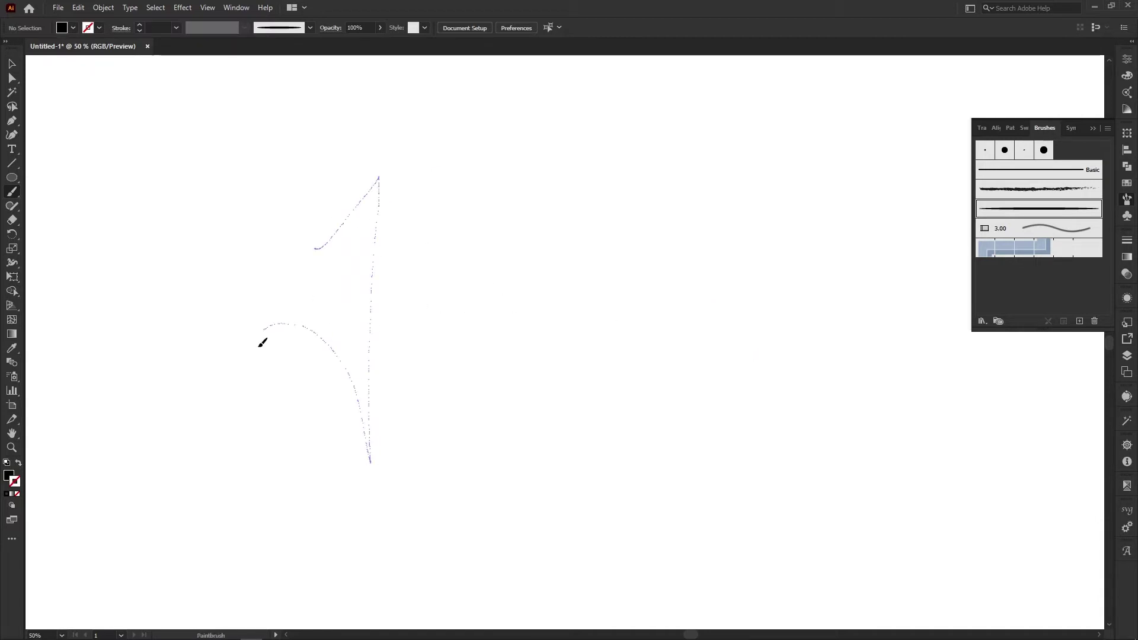
left_click_drag(767, 400, 768, 401)
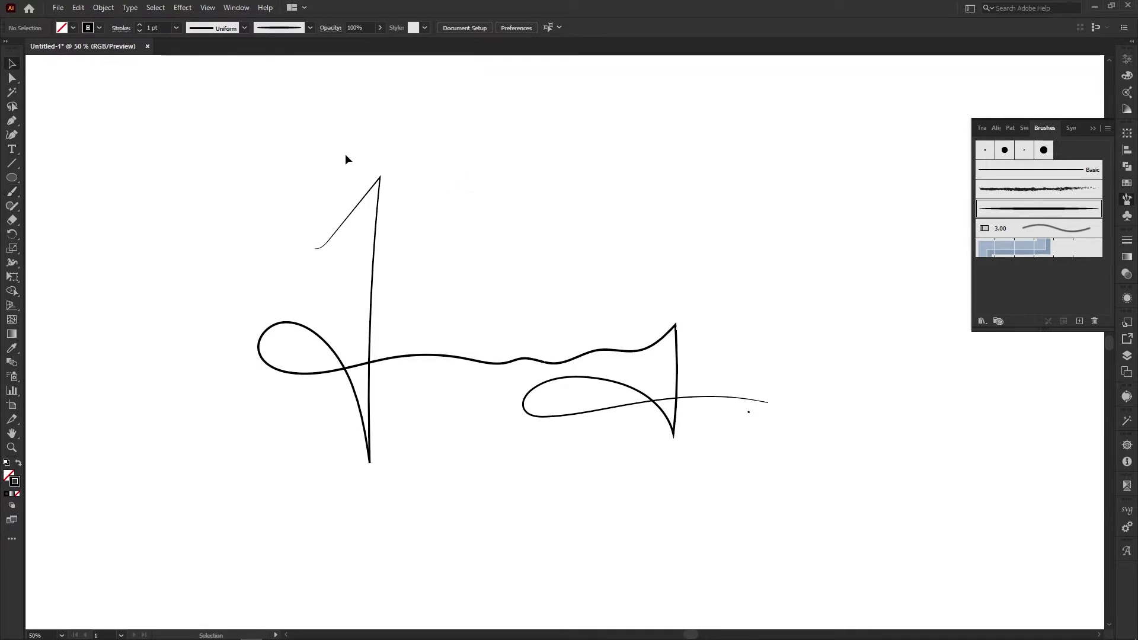
Select the signature strokes and try a heavier 2 pt stroke weight.
left_click(376, 222)
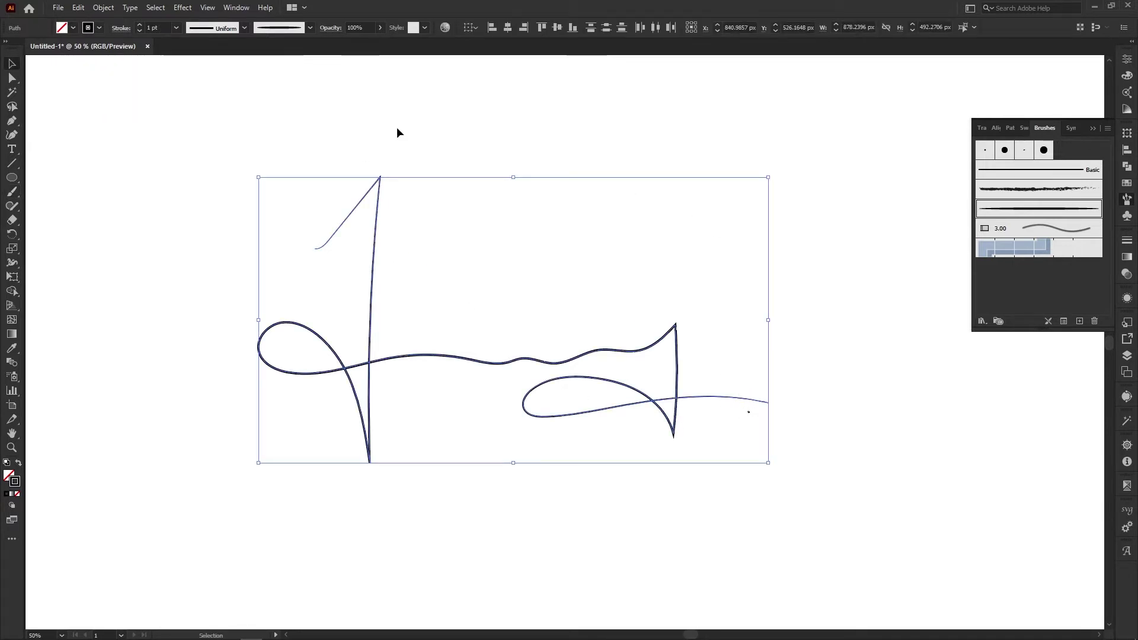
left_click(354, 169)
key("ctrl+z")
left_click(140, 25)
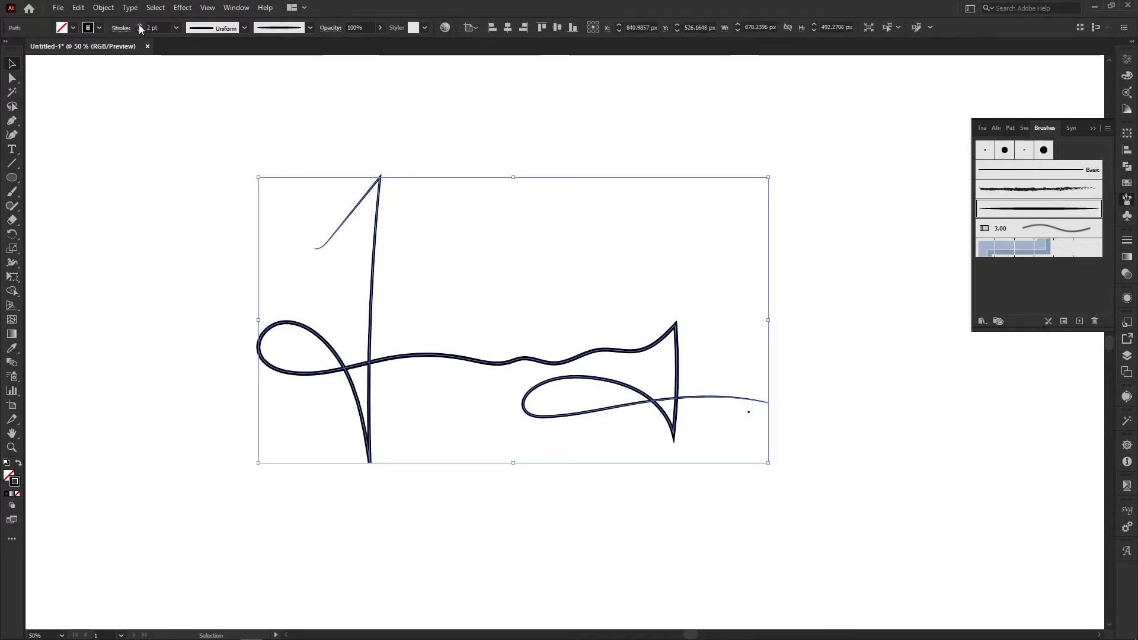
left_click(138, 30)
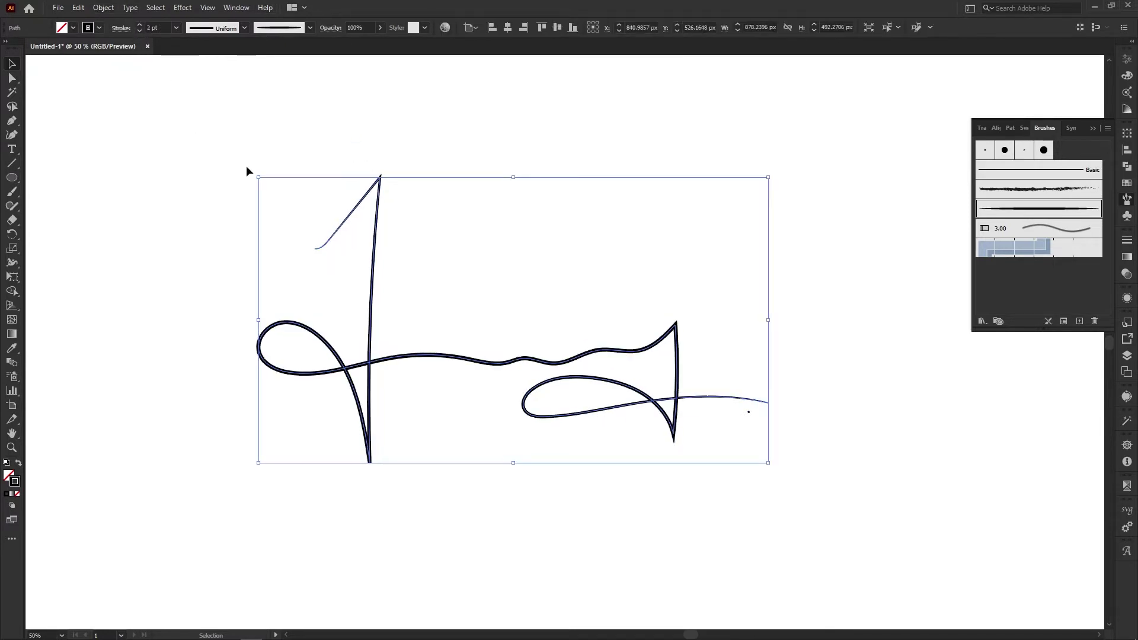
left_click(443, 282)
mouse_move(544, 443)
left_mouse_down()
mouse_move(551, 411)
mouse_move(550, 429)
left_mouse_up()
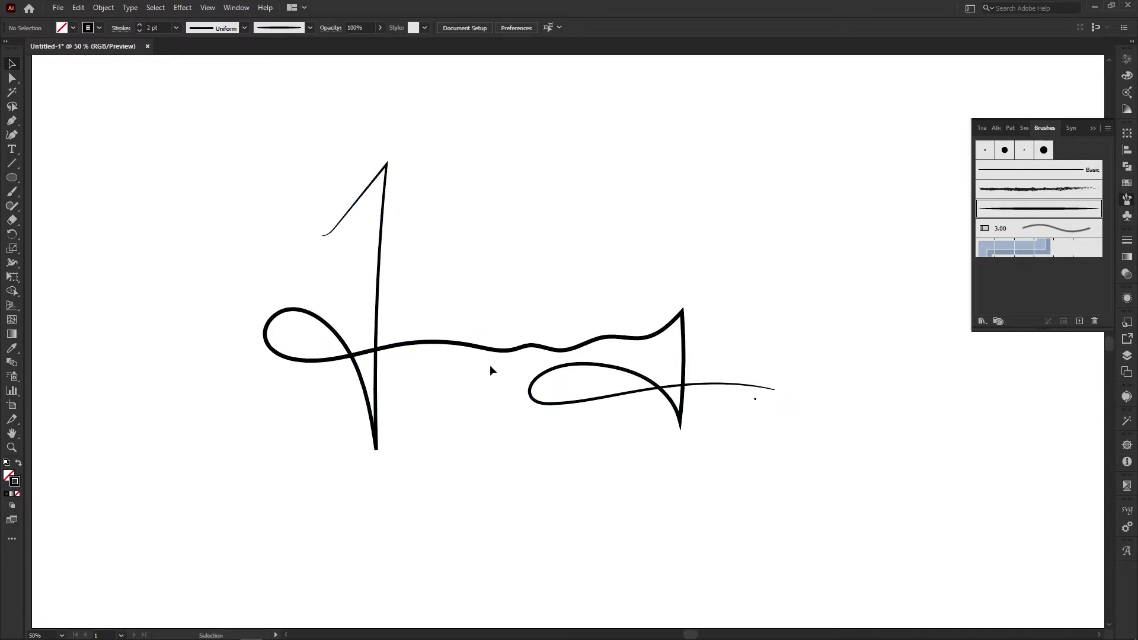
Scale the whole signature down and move it slightly up and right.
left_click_drag(258, 137, 798, 575)
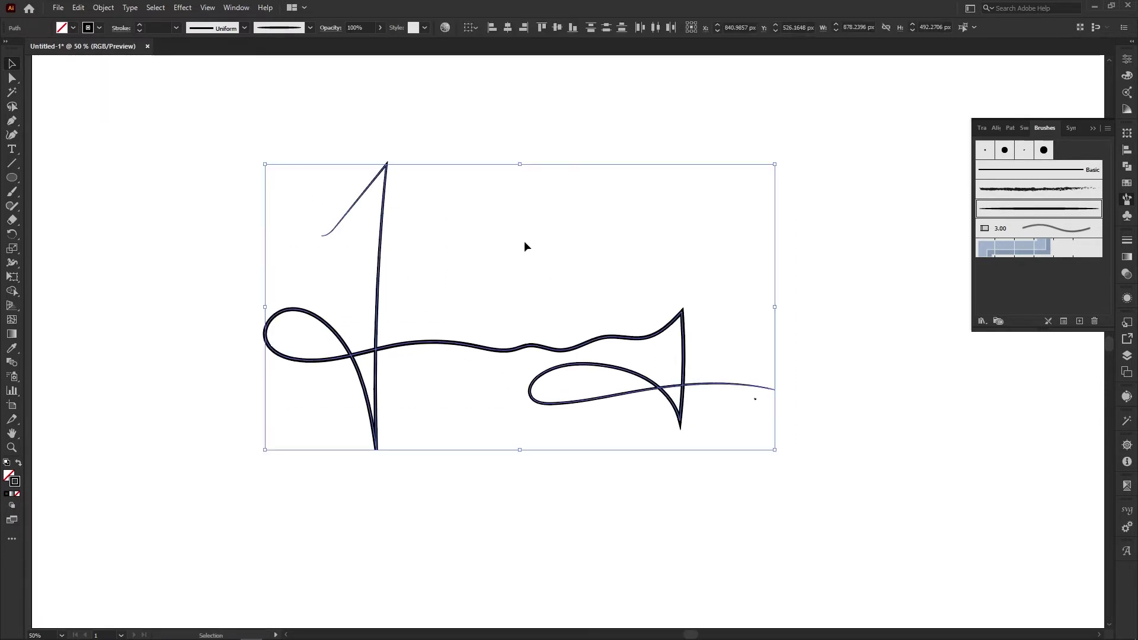
left_click_drag(519, 164, 521, 293)
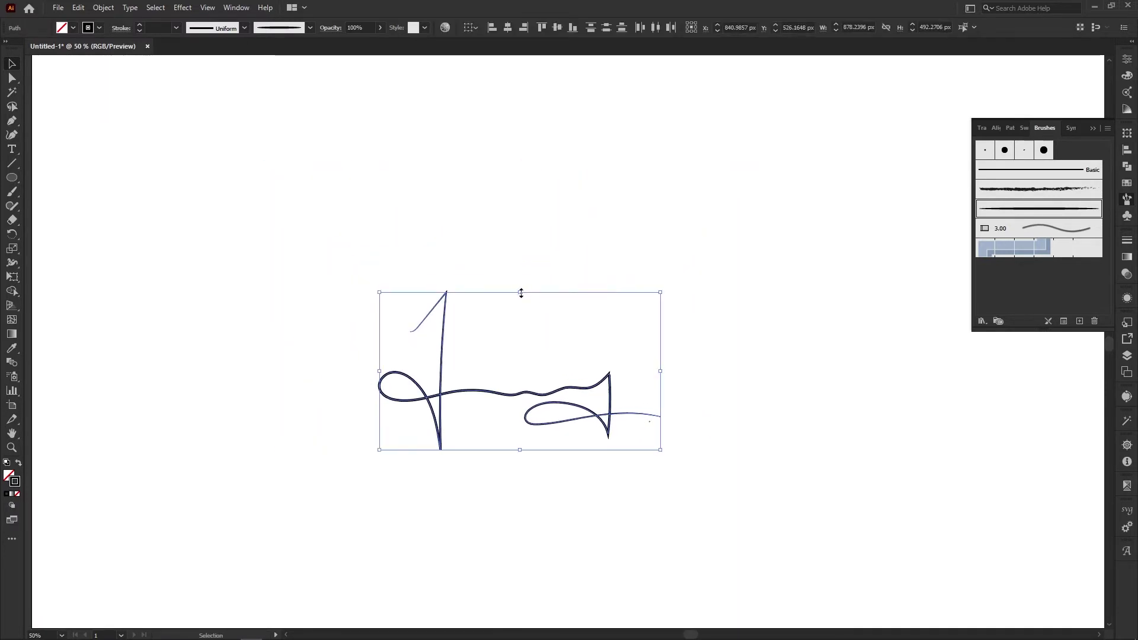
left_click_drag(433, 404, 451, 325)
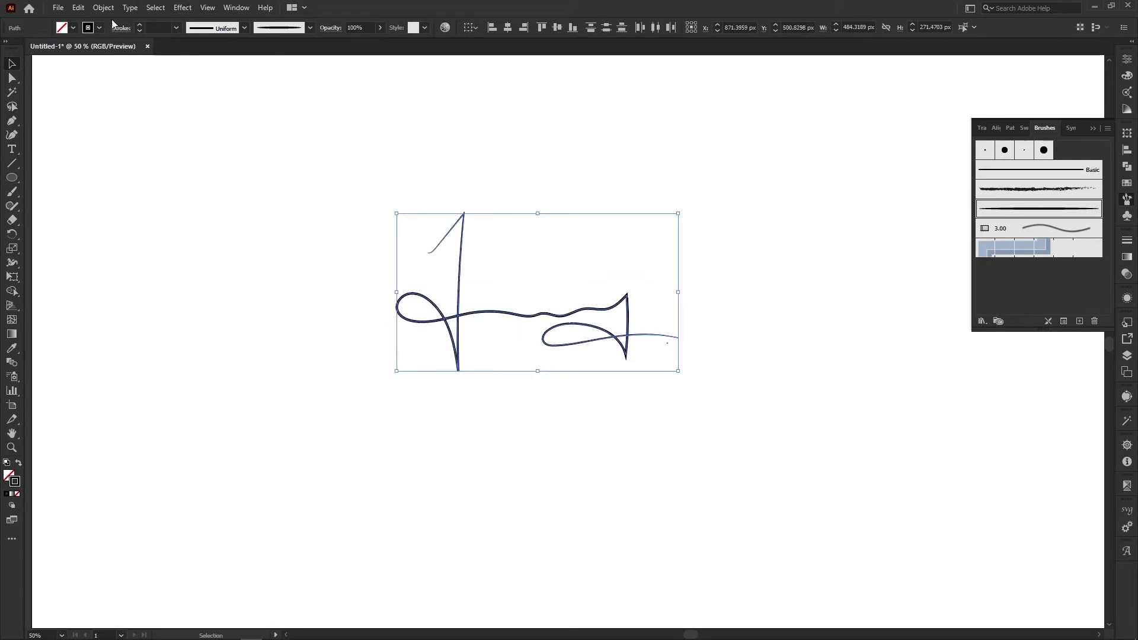
Test heavier stroke weights, then settle all signature strokes at 1 pt.
left_click(139, 24)
left_click(139, 24)
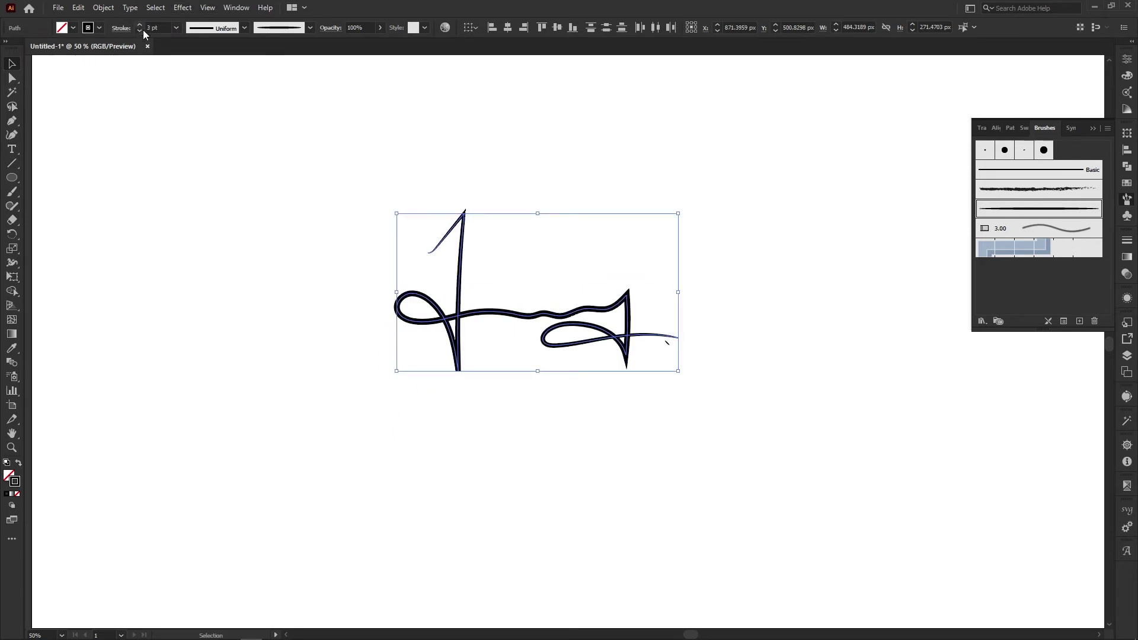
left_click(140, 30)
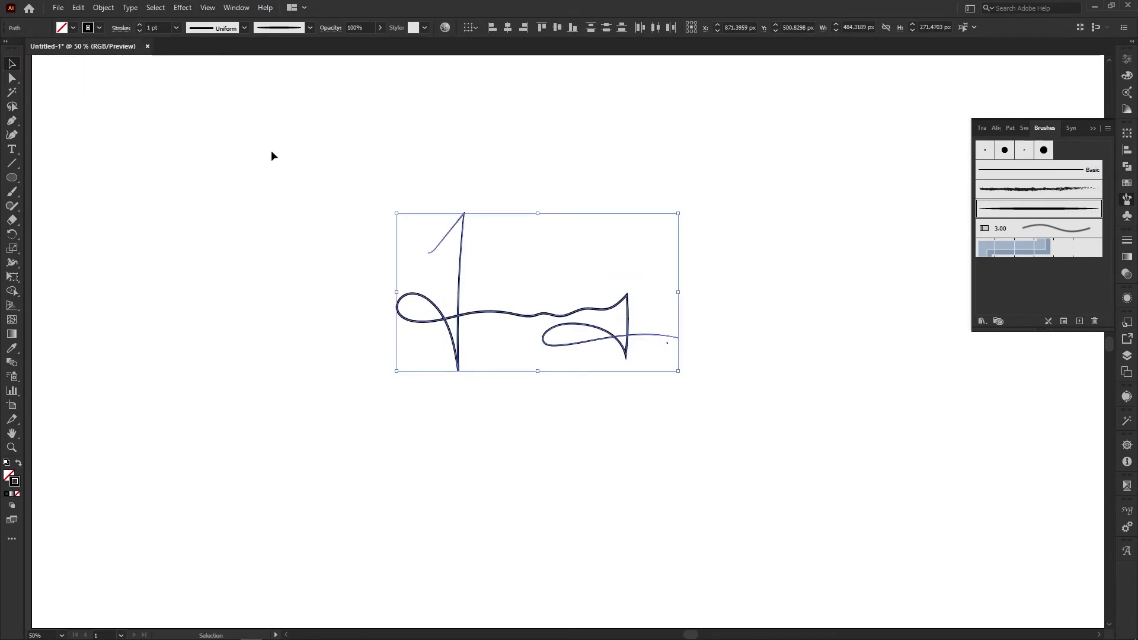
left_click(140, 25)
left_click(546, 260)
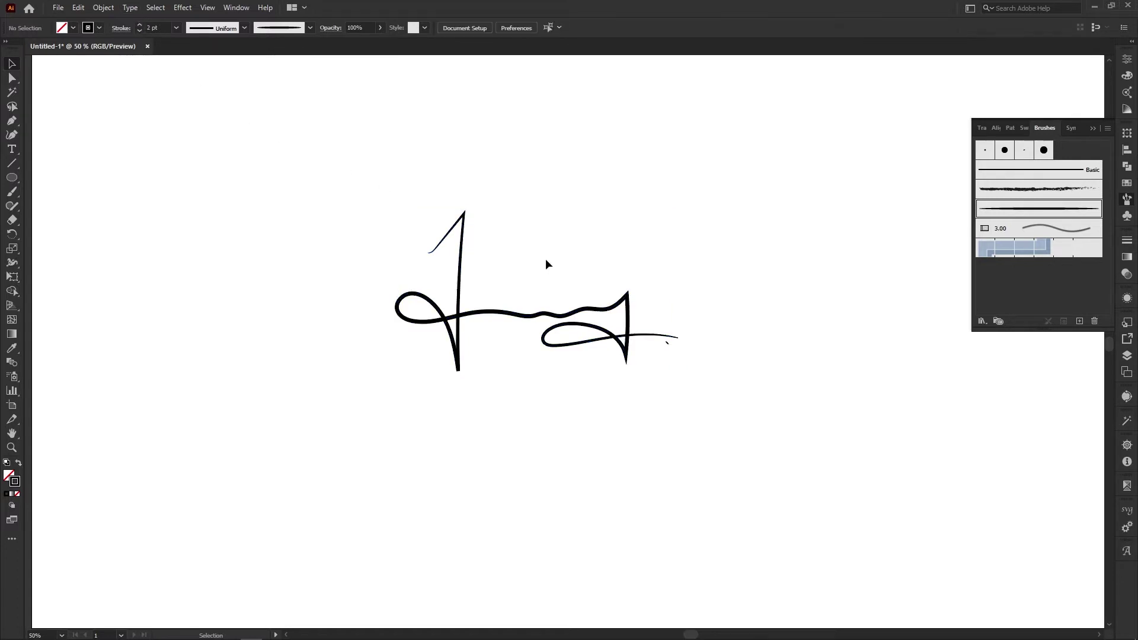
key("ctrl+a")
left_click(139, 30)
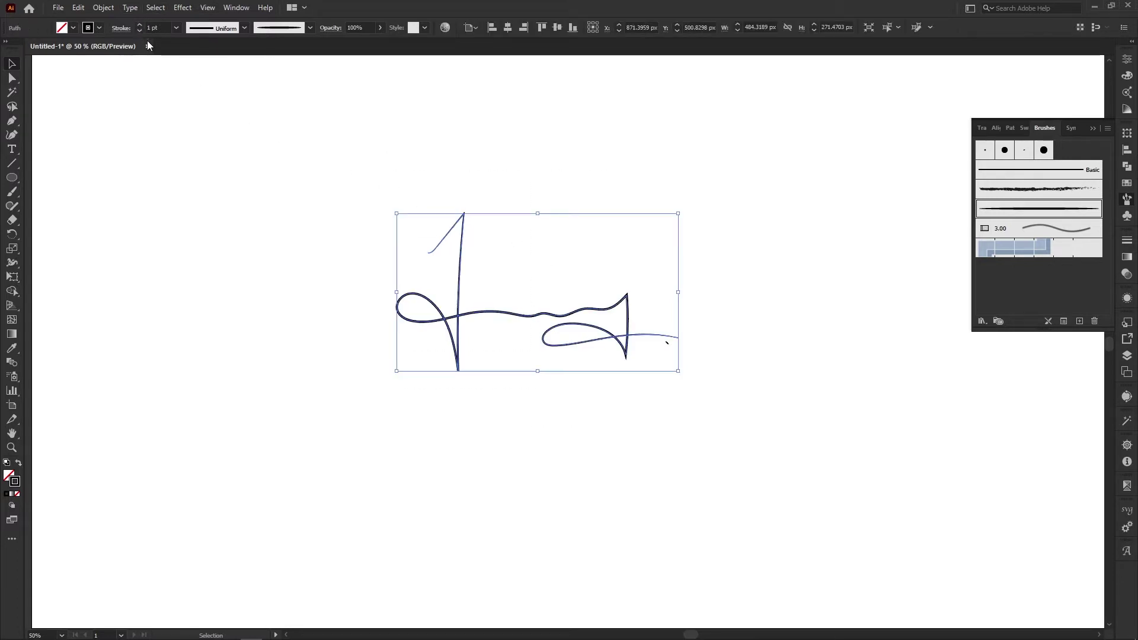
Give the small dot near the signature's right end a 1 pt stroke too.
left_click(659, 371)
left_click_drag(660, 344, 674, 350)
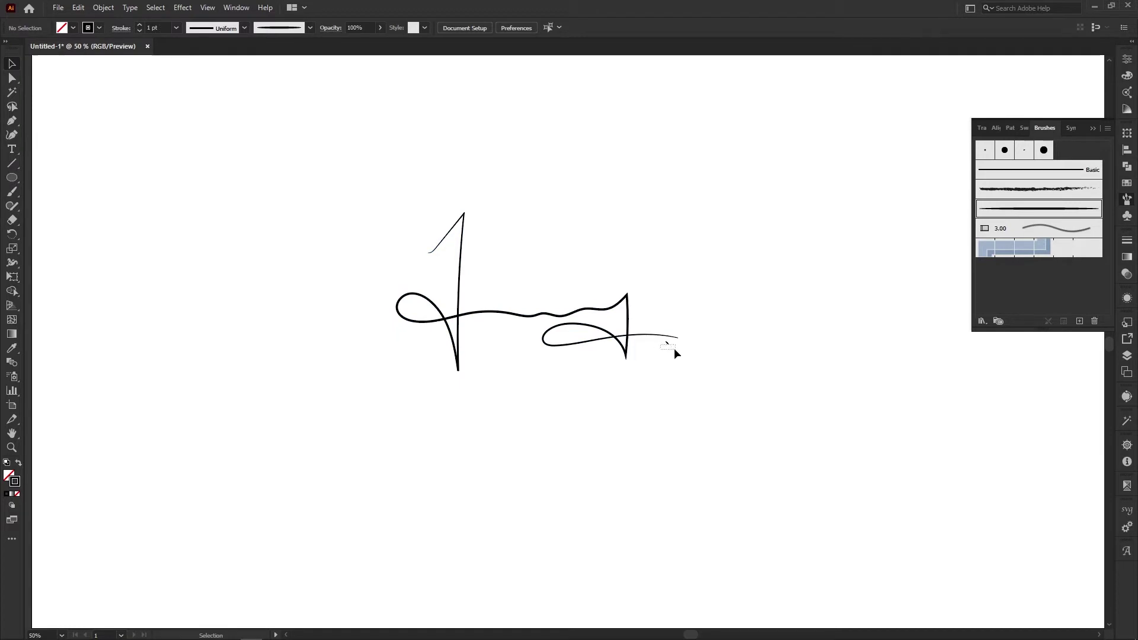
left_click(662, 339)
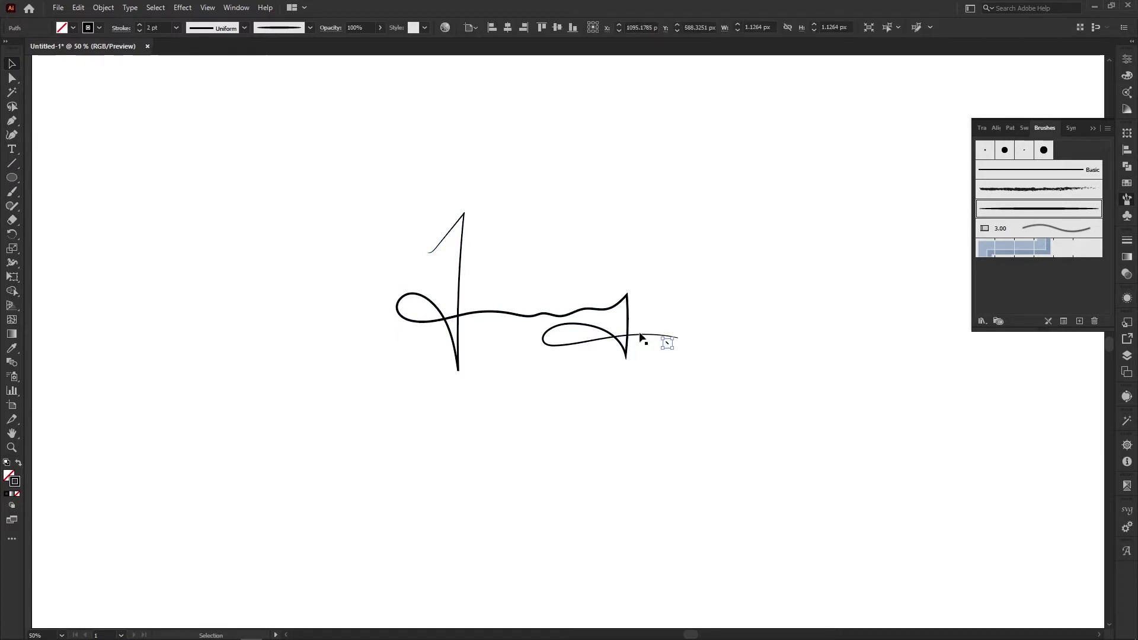
left_click(139, 30)
left_click(302, 195)
left_click_drag(421, 204, 744, 385)
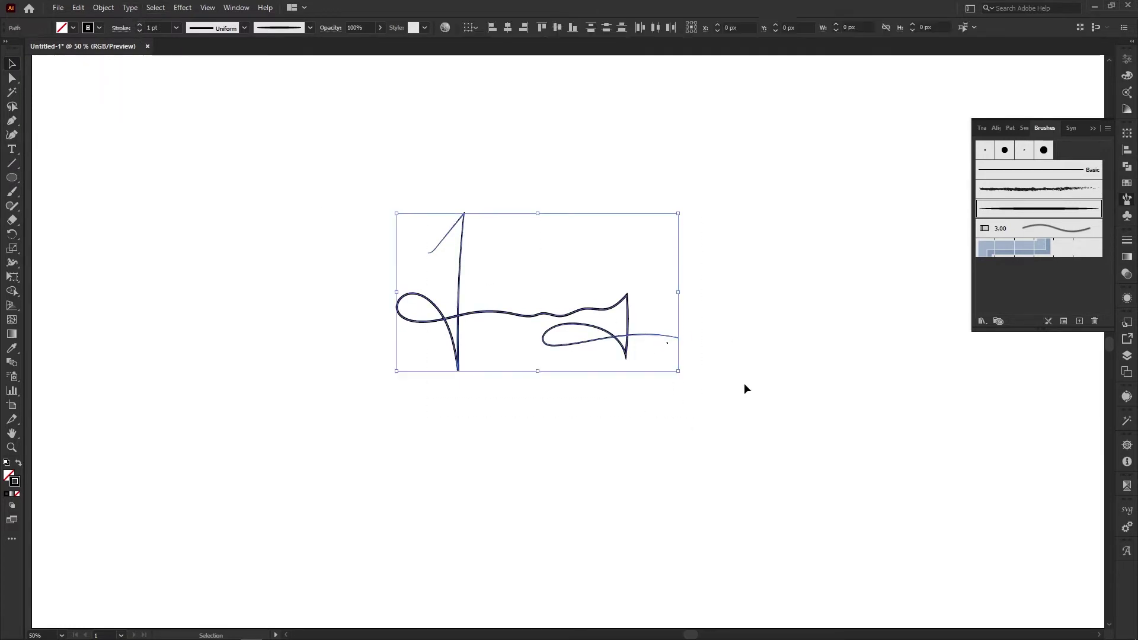
left_click(215, 240)
Type the word PHOTOGRAPHY in capitals below the signature.
key("t")
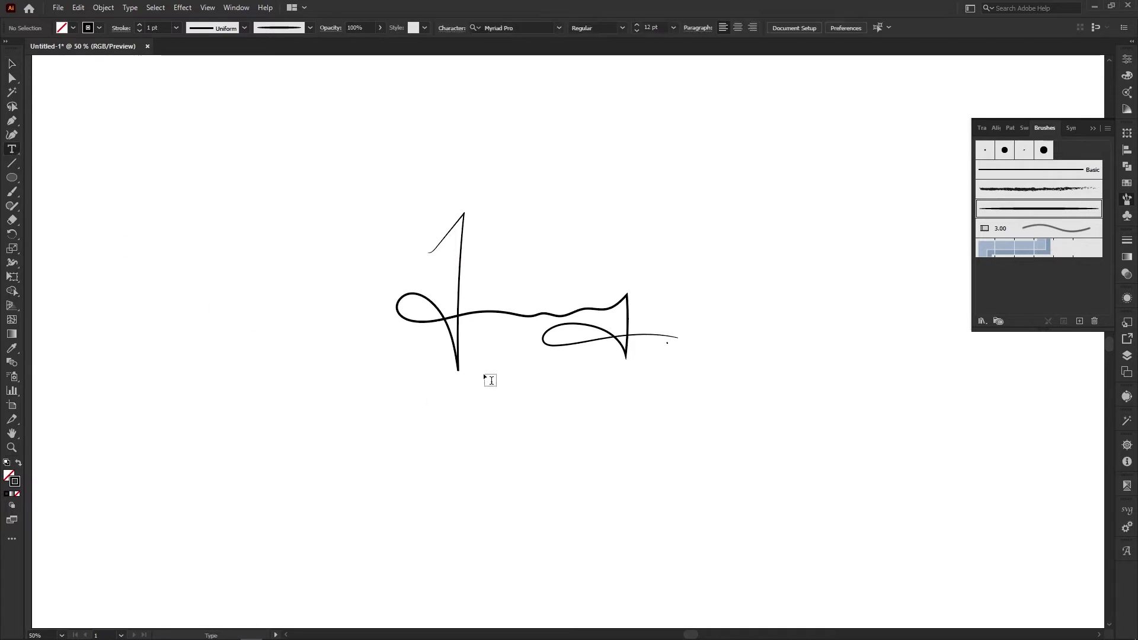
left_click(477, 369)
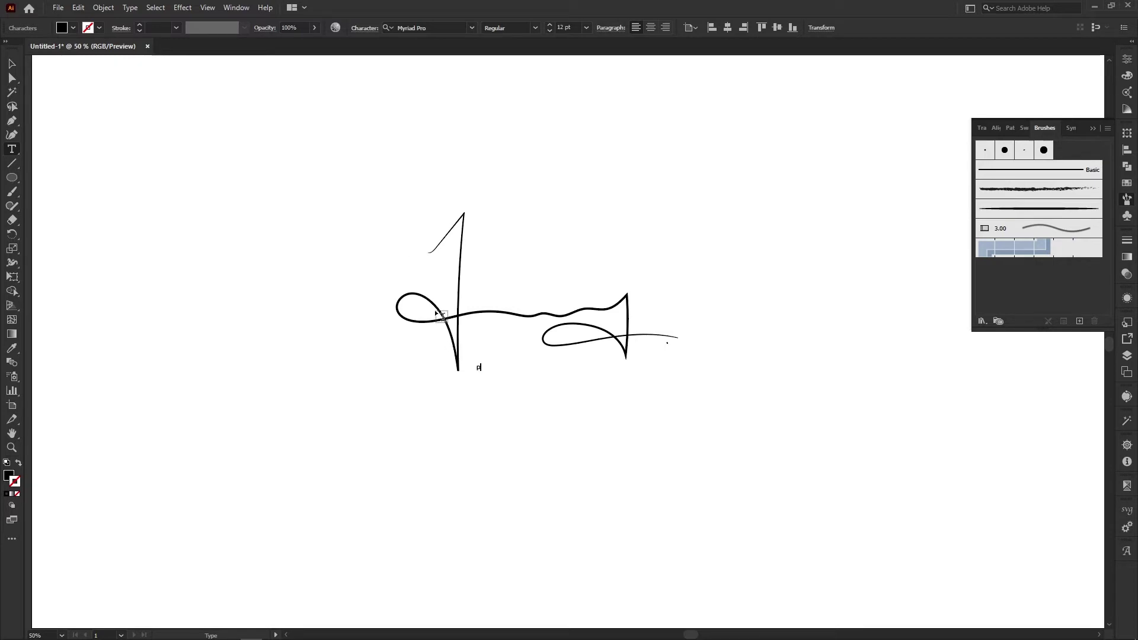
key("BackSpace")
key("Caps_Lock")
type("HOTOGRAPHY")
key("Escape")
Scale PHOTOGRAPHY small, position it under the signature, and bring up its tracking settings.
mouse_move(522, 371)
left_mouse_down()
mouse_move(590, 427)
mouse_move(545, 387)
left_mouse_up()
left_click_drag(524, 372, 537, 375)
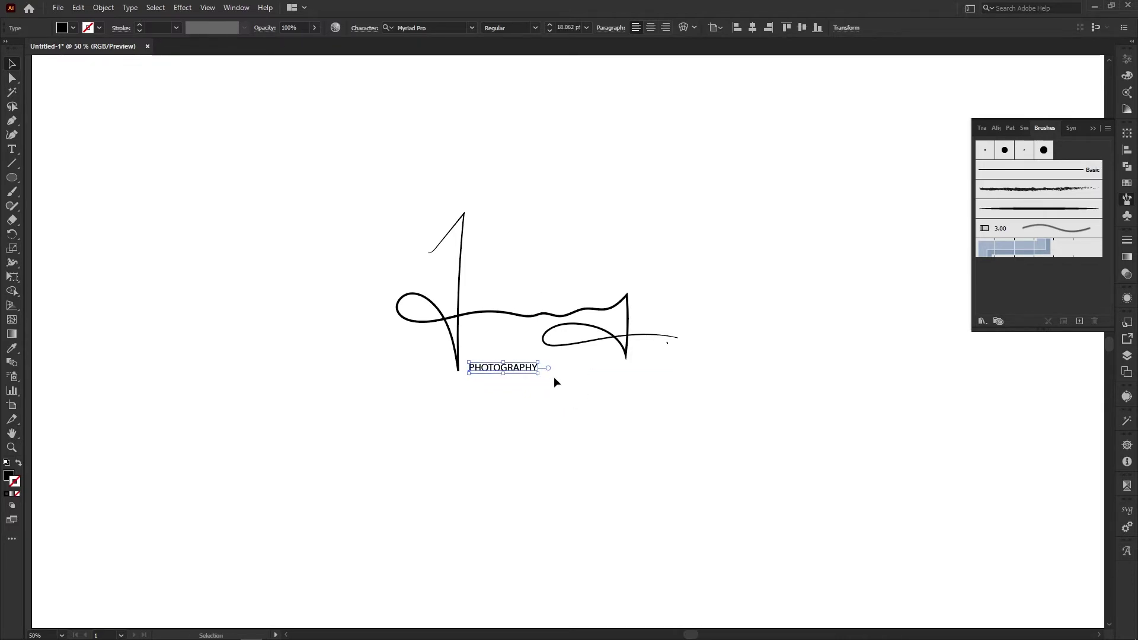
left_click(1129, 60)
left_click(1096, 331)
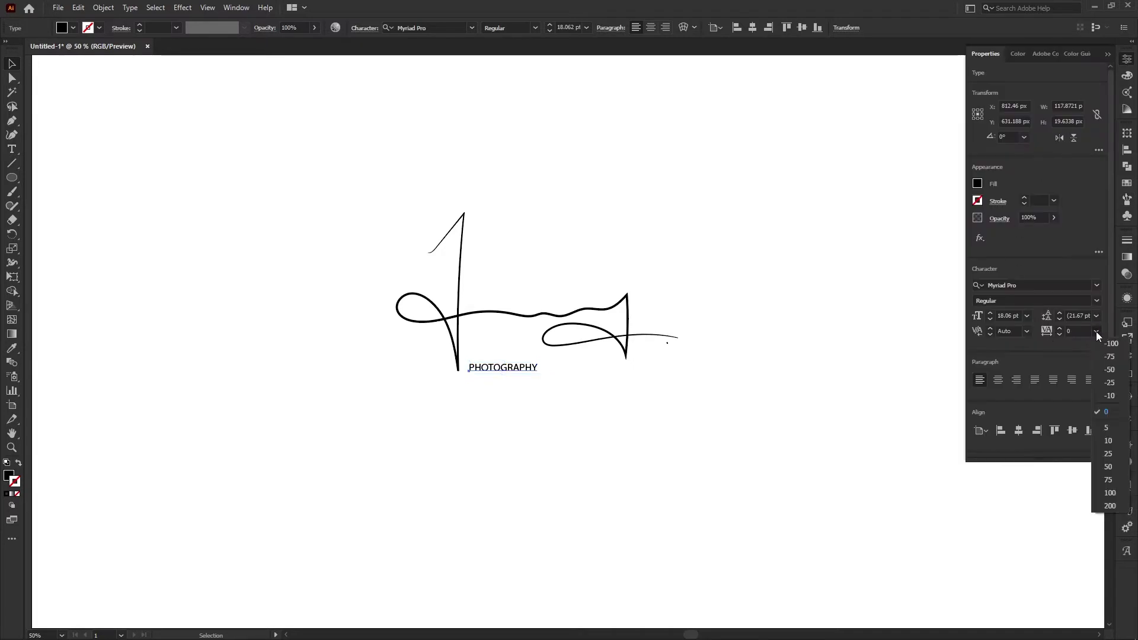
Widen PHOTOGRAPHY's tracking from 200 to 1000 and deselect the text.
left_click(1098, 509)
type("1000")
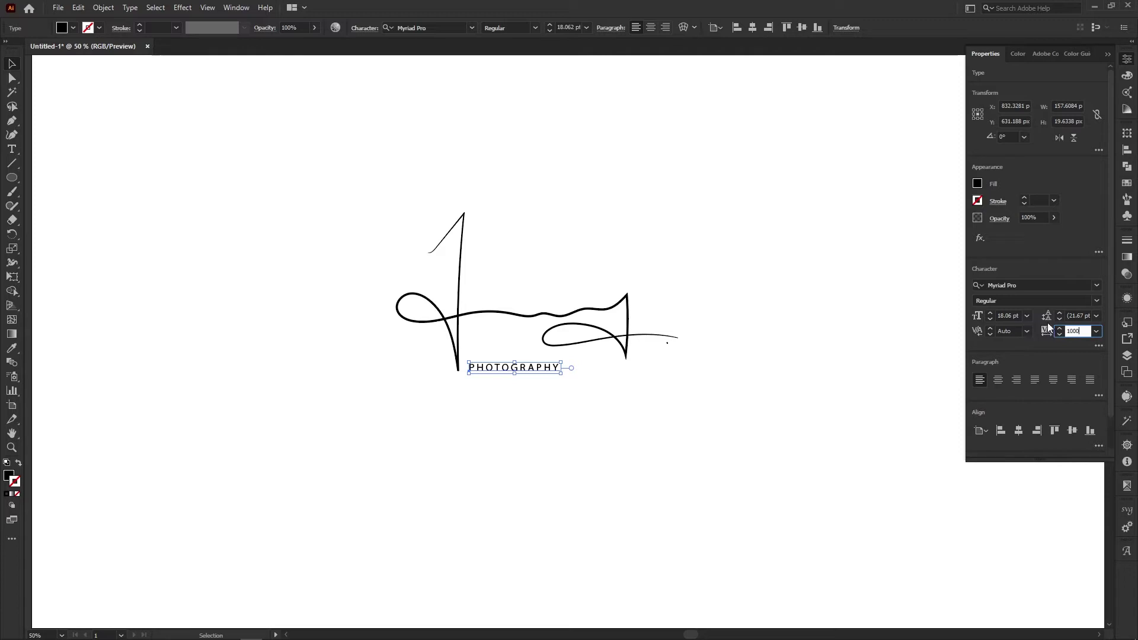
key("Return")
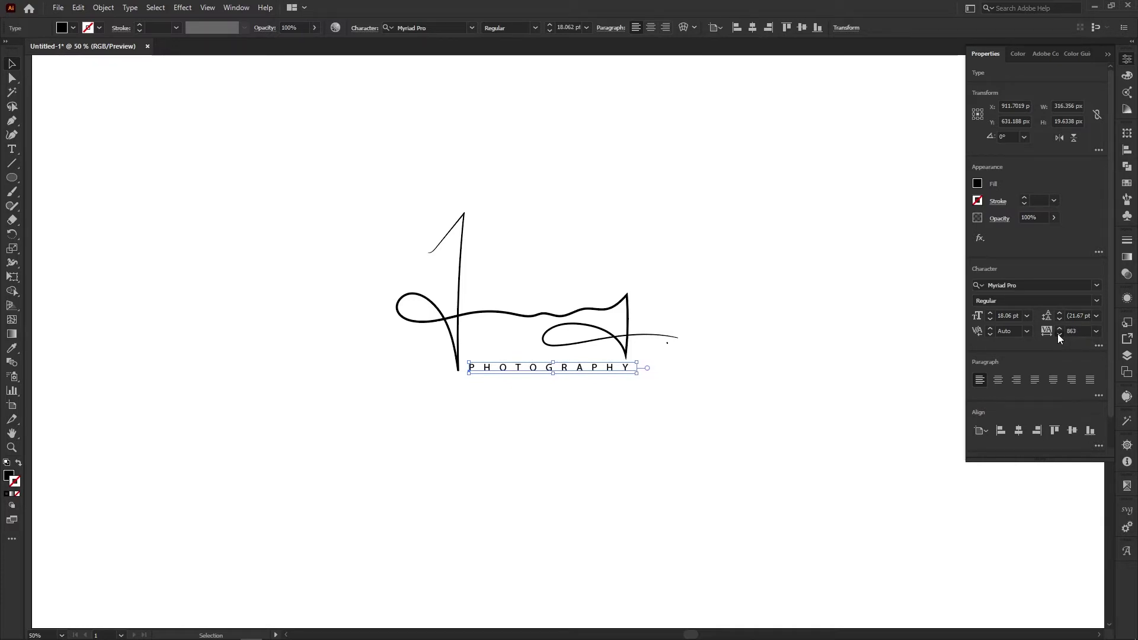
left_click(838, 354)
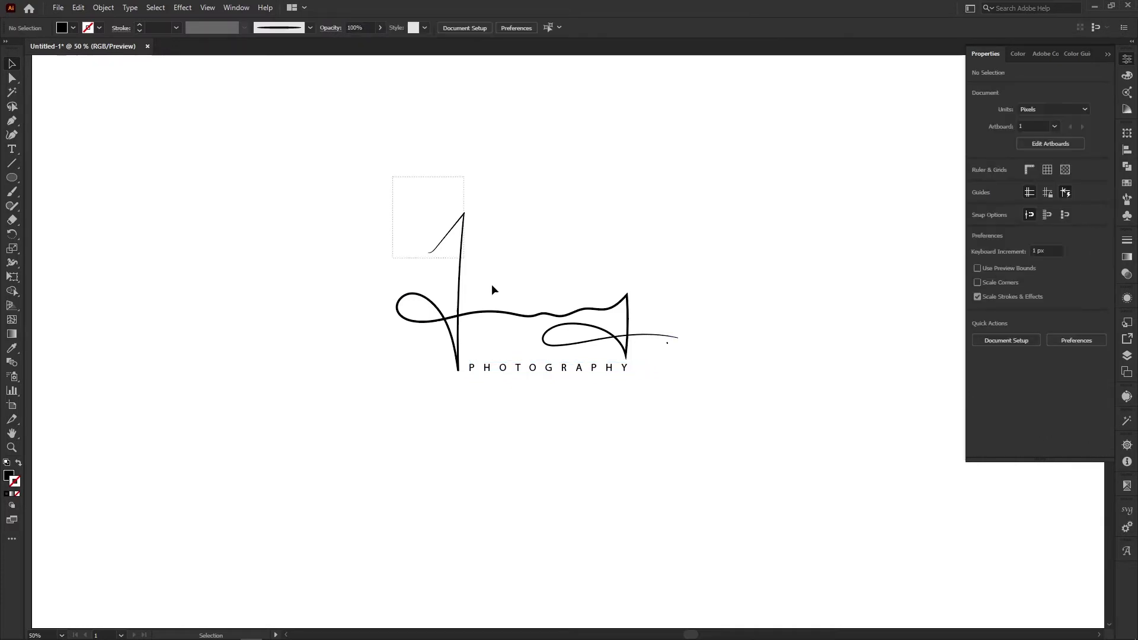
Drag the signature and PHOTOGRAPHY group to the top-left, then draw a large black square beneath it.
left_click_drag(492, 284, 711, 414)
left_click(711, 414)
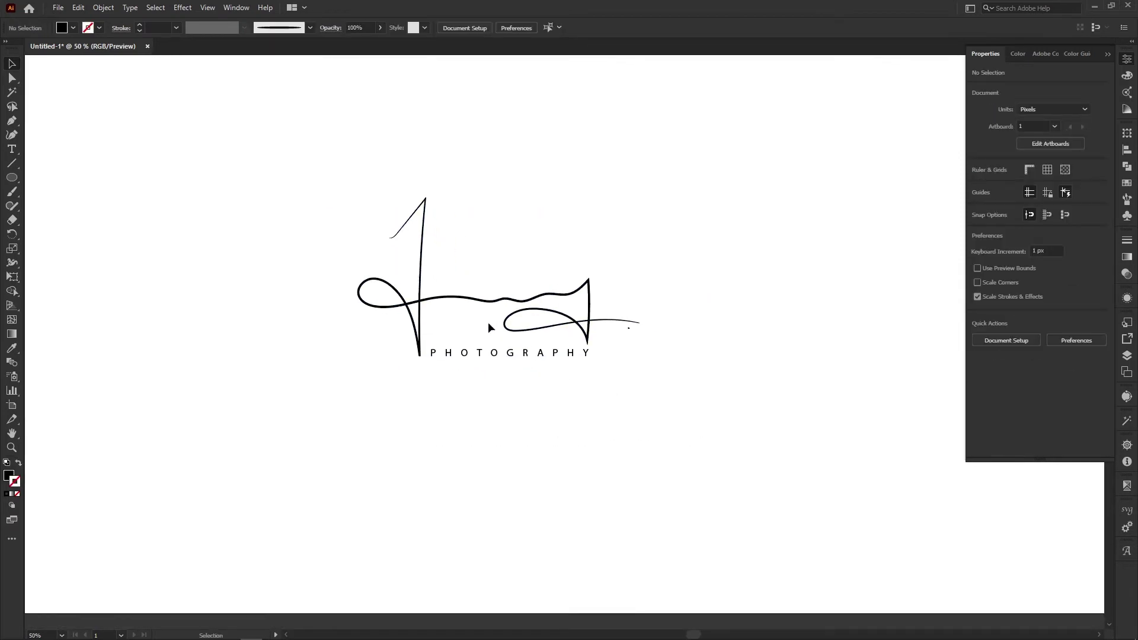
left_click(13, 178)
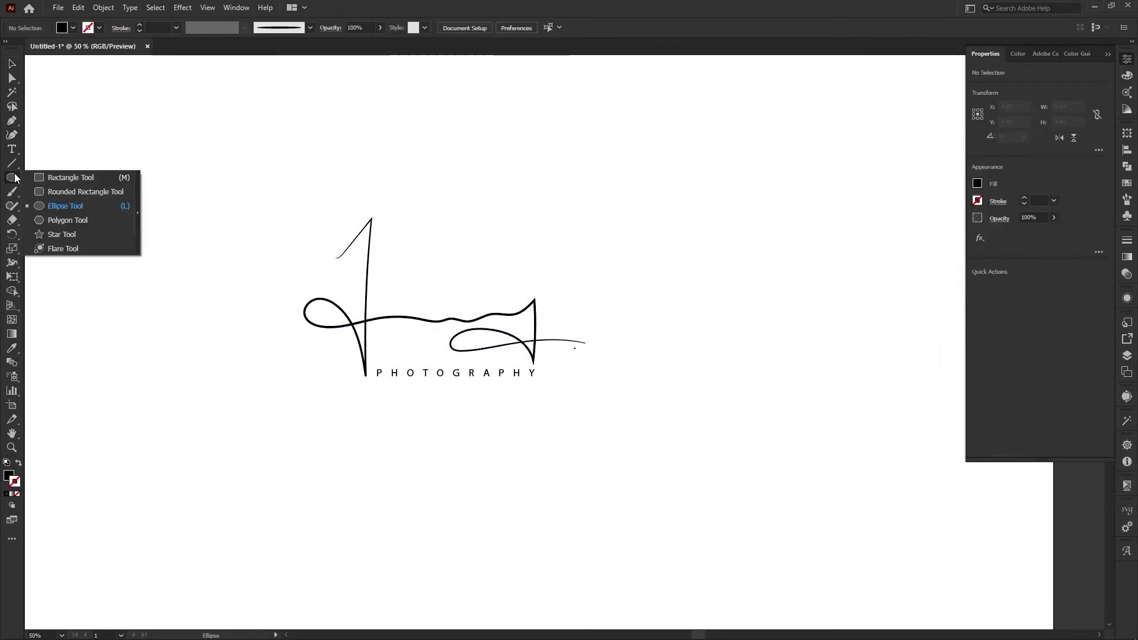
mouse_move(291, 425)
left_mouse_down()
mouse_move(375, 376)
mouse_move(482, 371)
mouse_move(385, 284)
mouse_move(417, 335)
mouse_move(516, 416)
left_mouse_up()
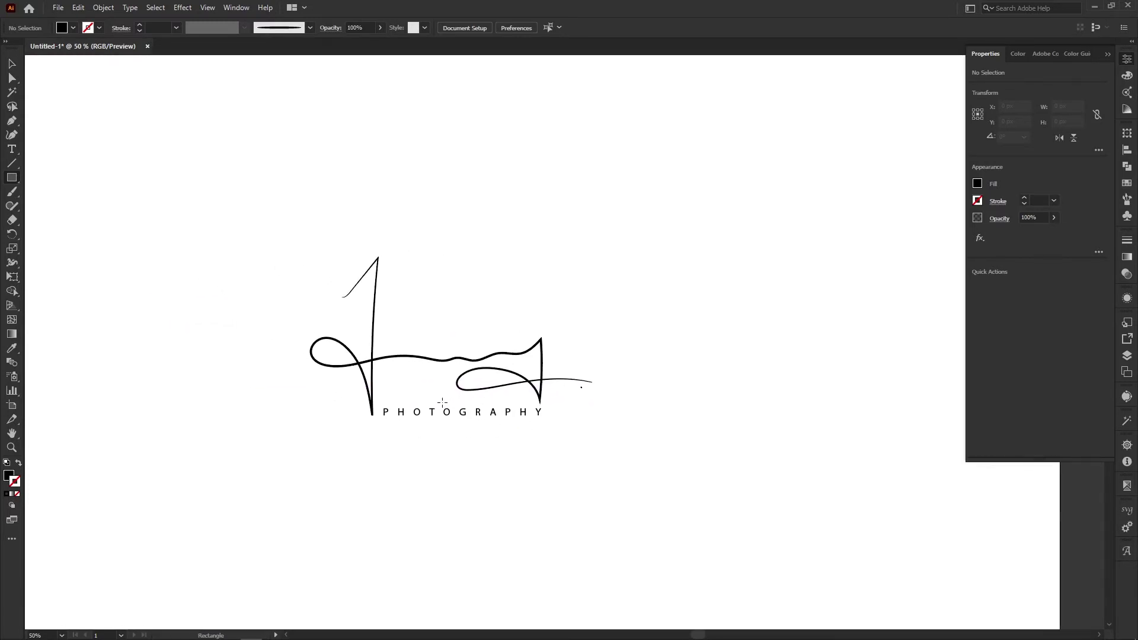
key("v")
left_click_drag(290, 233, 586, 480)
left_click_drag(546, 383, 313, 228)
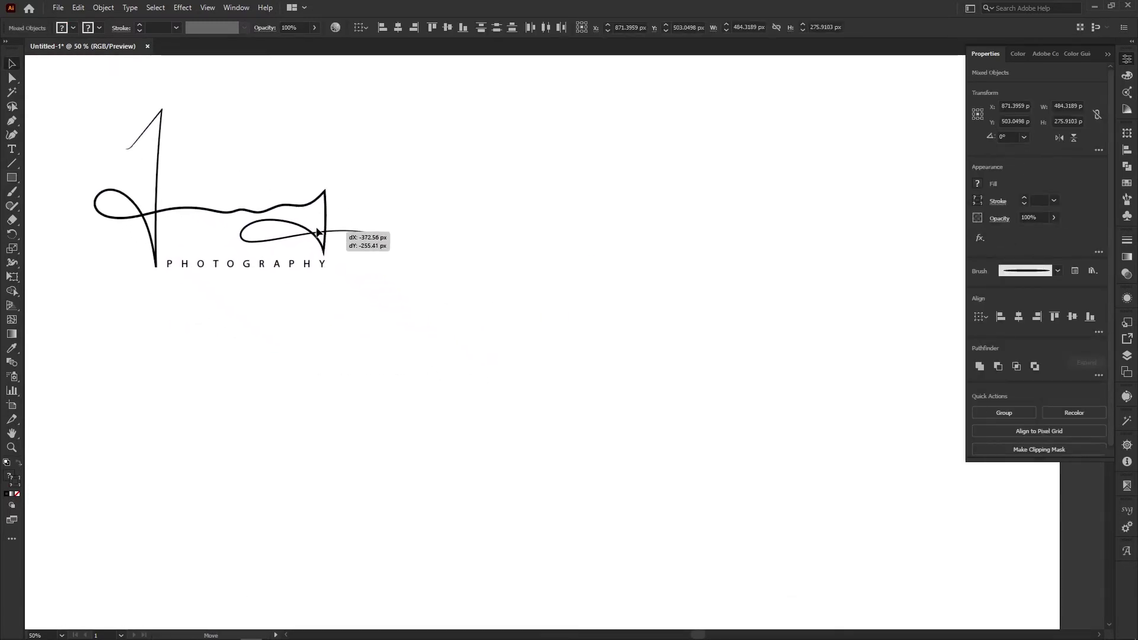
left_click(53, 189)
key("m")
mouse_move(248, 341)
left_mouse_down()
mouse_move(566, 616)
mouse_move(514, 605)
left_mouse_up()
Duplicate the black square to the right of the original.
key("v")
left_click_drag(473, 499, 740, 505)
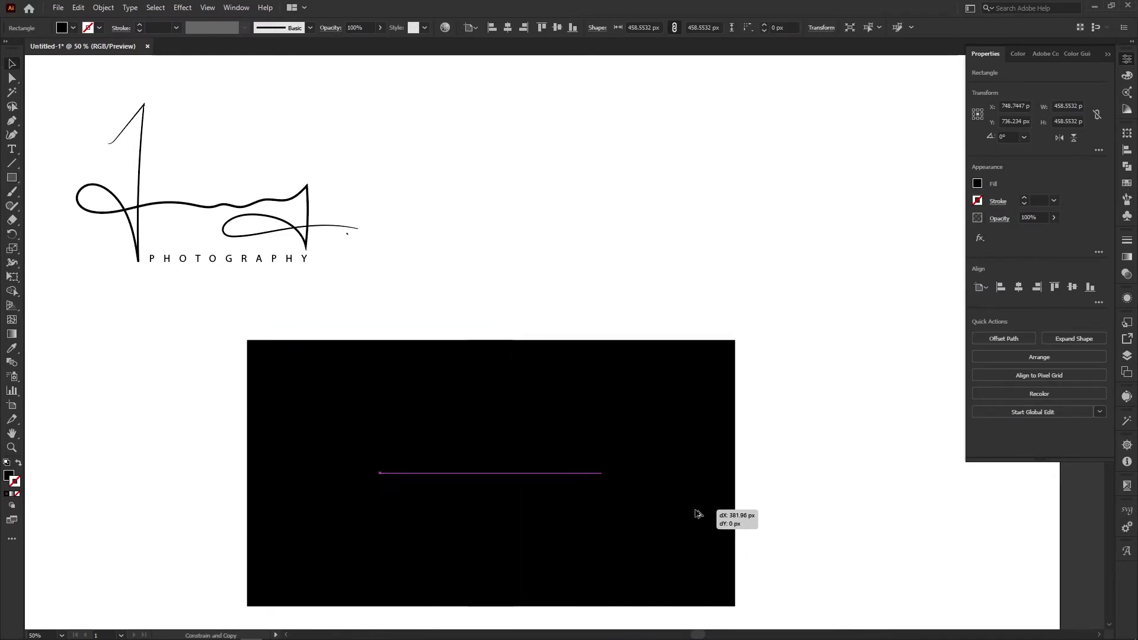
left_click_drag(734, 328, 727, 243)
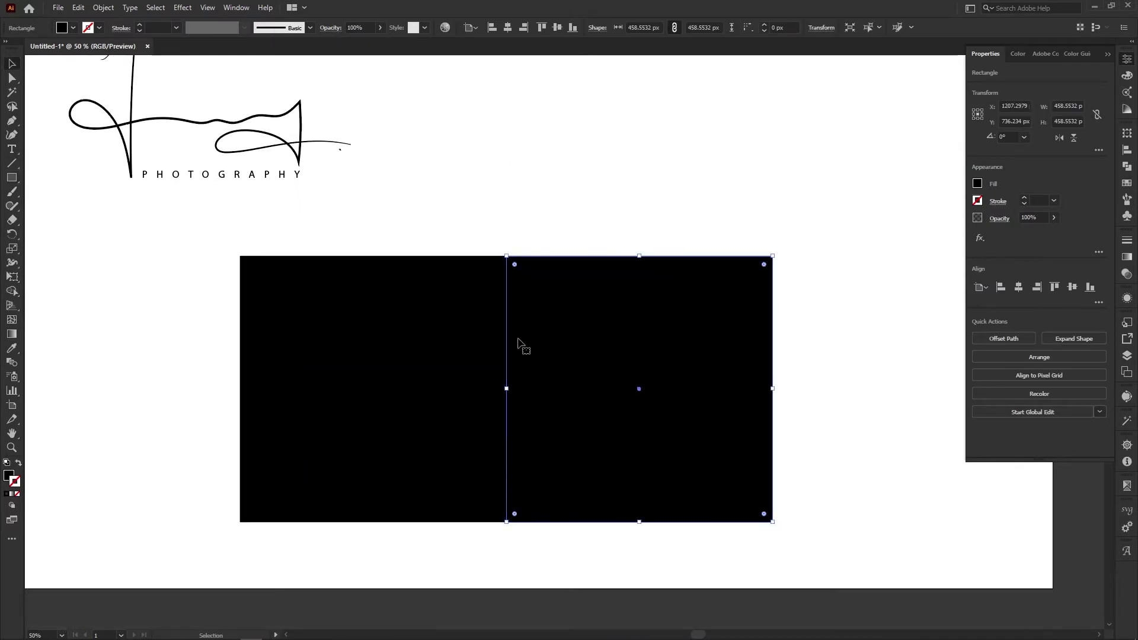
Fill the copied square white (#ffffff) with a thin black outline.
left_click(19, 462)
double_click(14, 480)
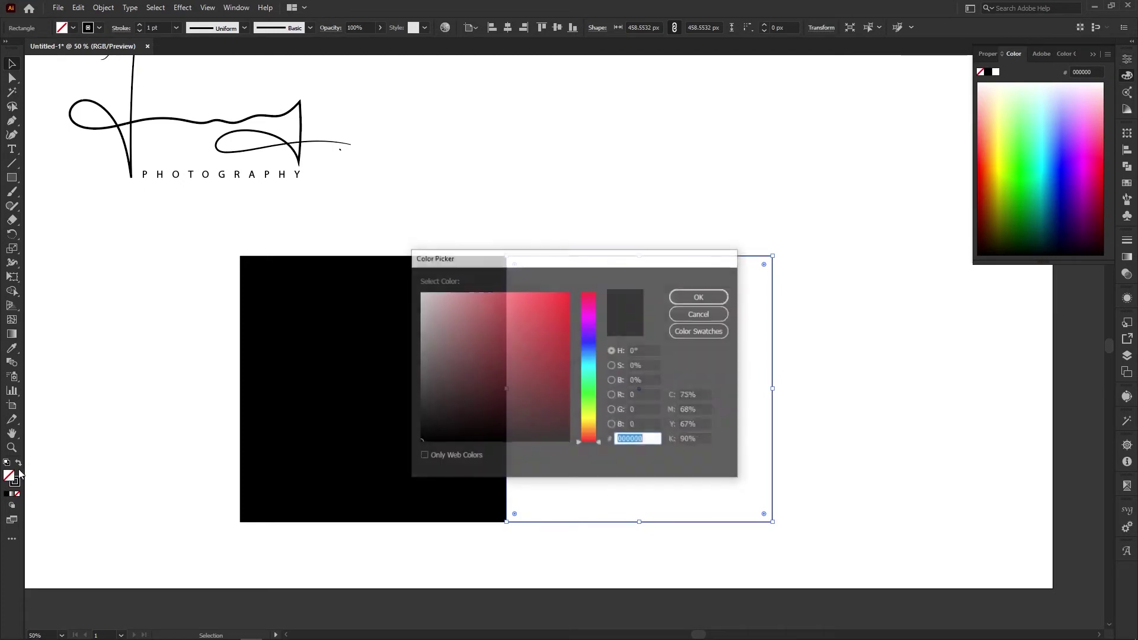
type("ffffff")
left_click(698, 297)
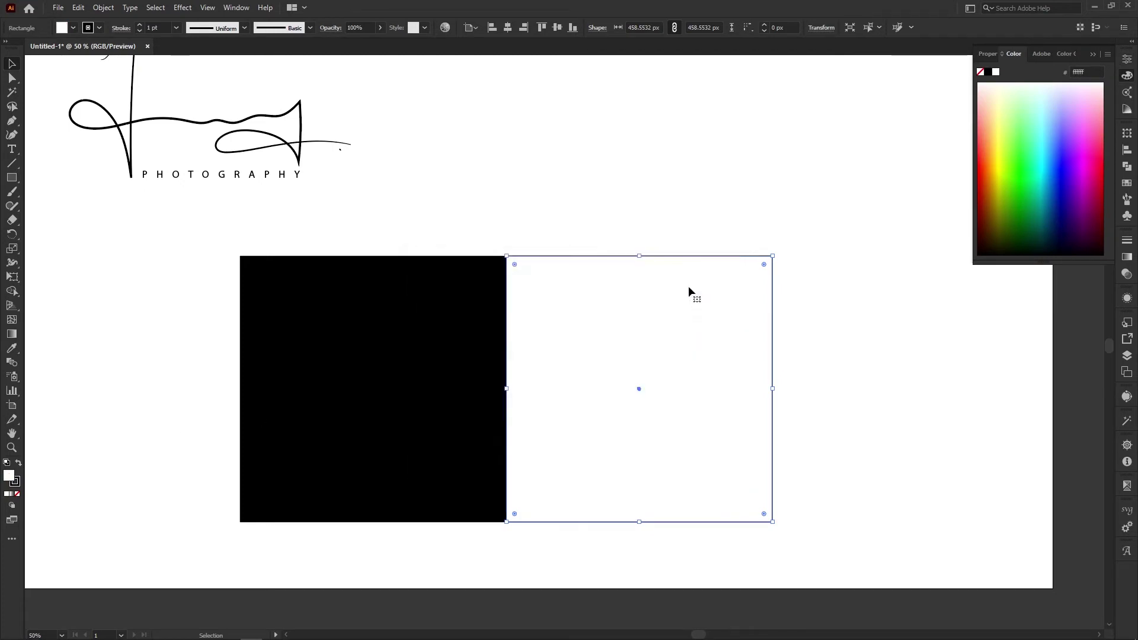
left_click(620, 233)
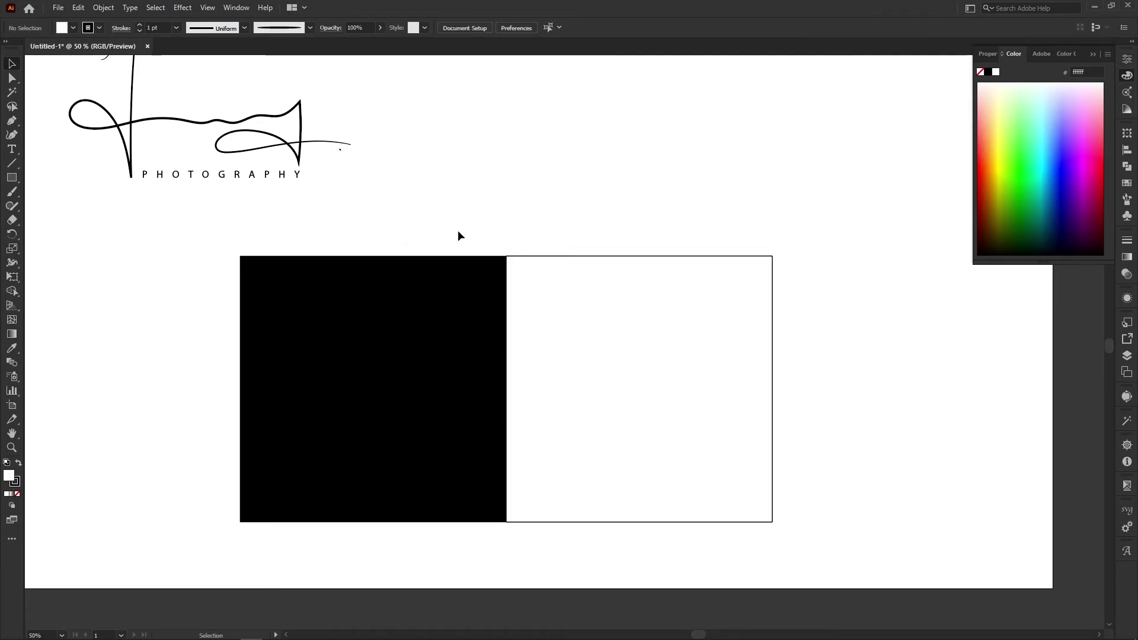
left_click(403, 293)
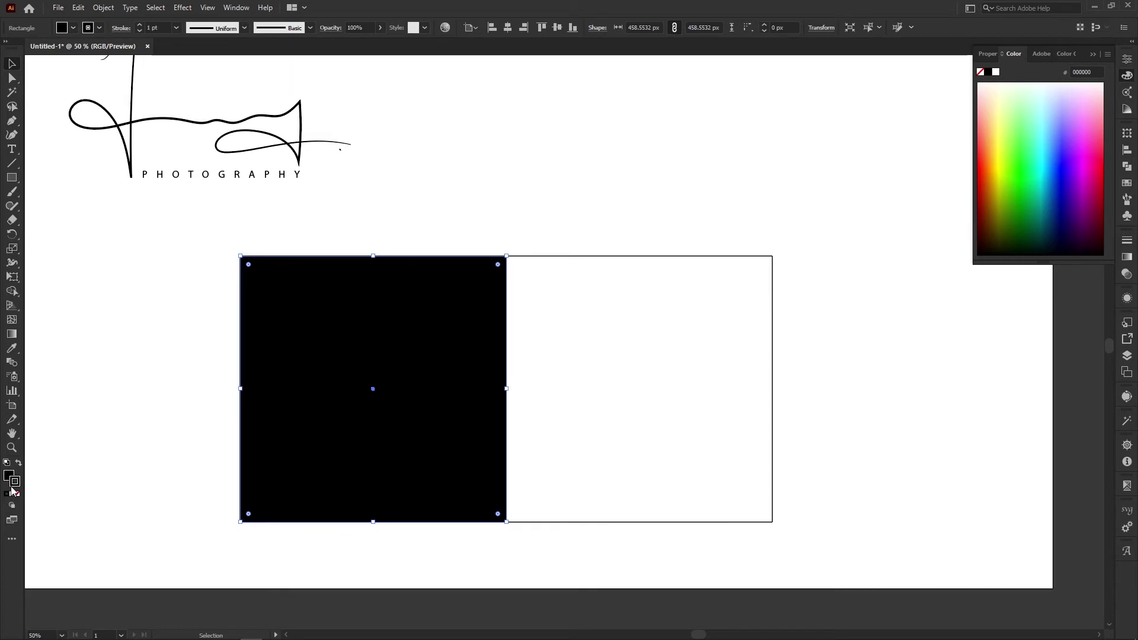
left_click(130, 343)
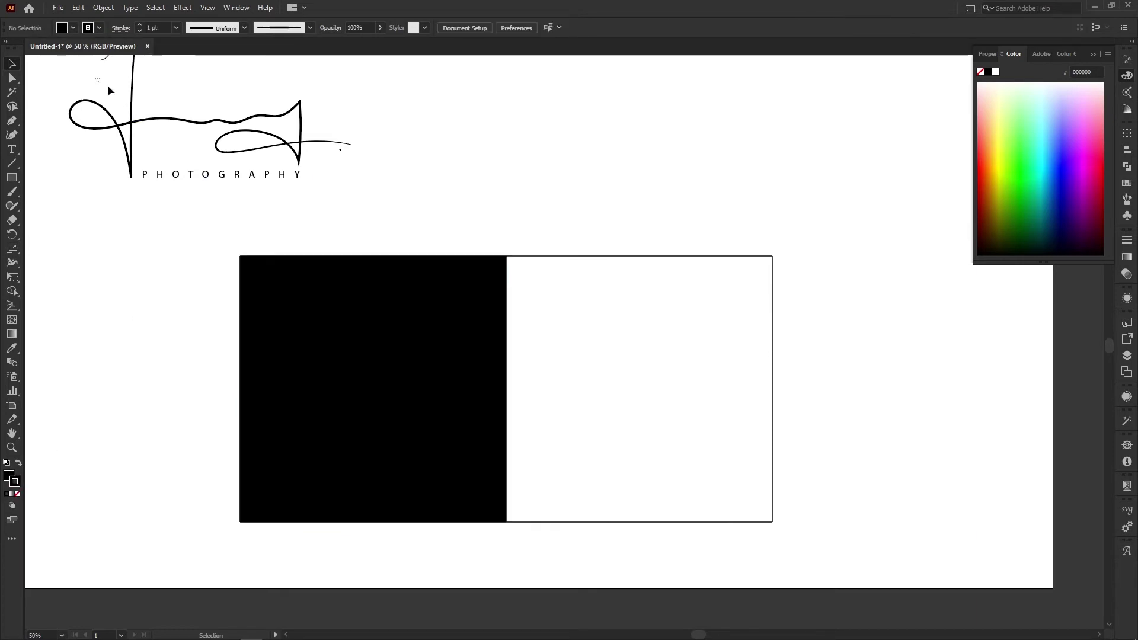
Place a copy of the logo on the black square and scale it down to fit.
left_click_drag(108, 84, 374, 204)
key("a")
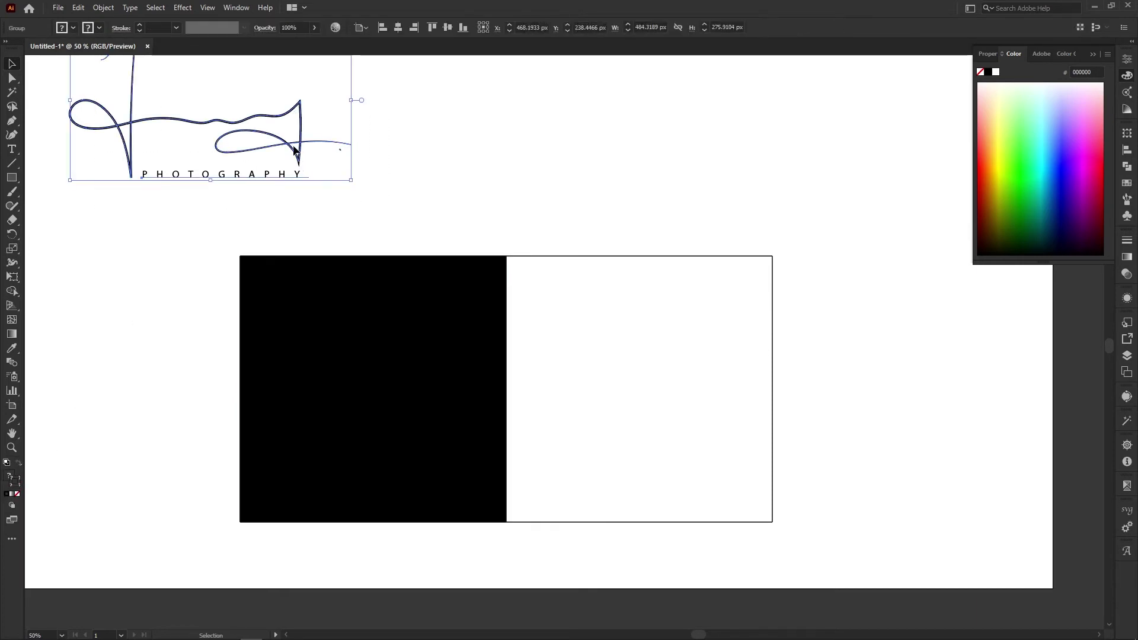
mouse_move(293, 147)
left_mouse_down()
mouse_move(454, 420)
mouse_move(462, 409)
left_mouse_up()
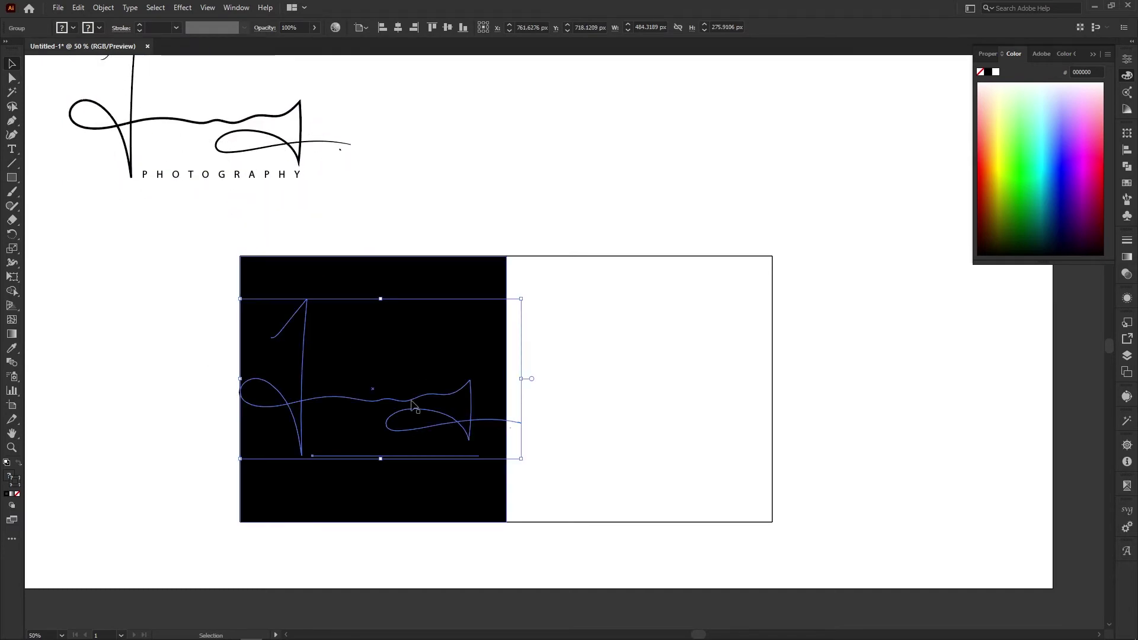
left_click_drag(381, 297, 383, 342)
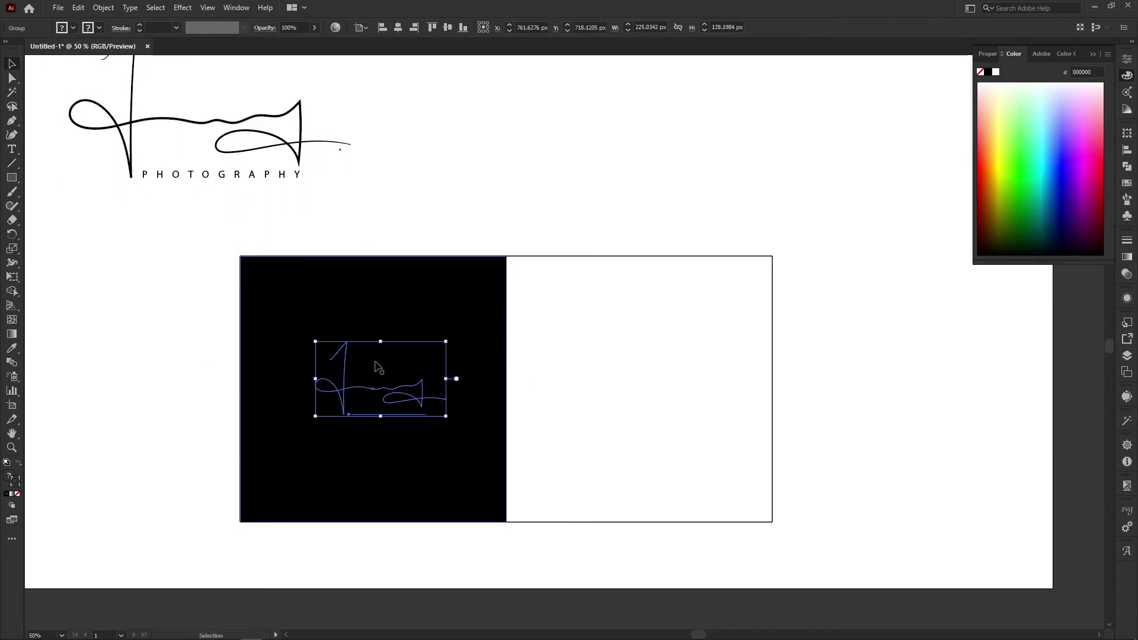
key("ctrl+z")
left_click_drag(384, 299, 383, 346)
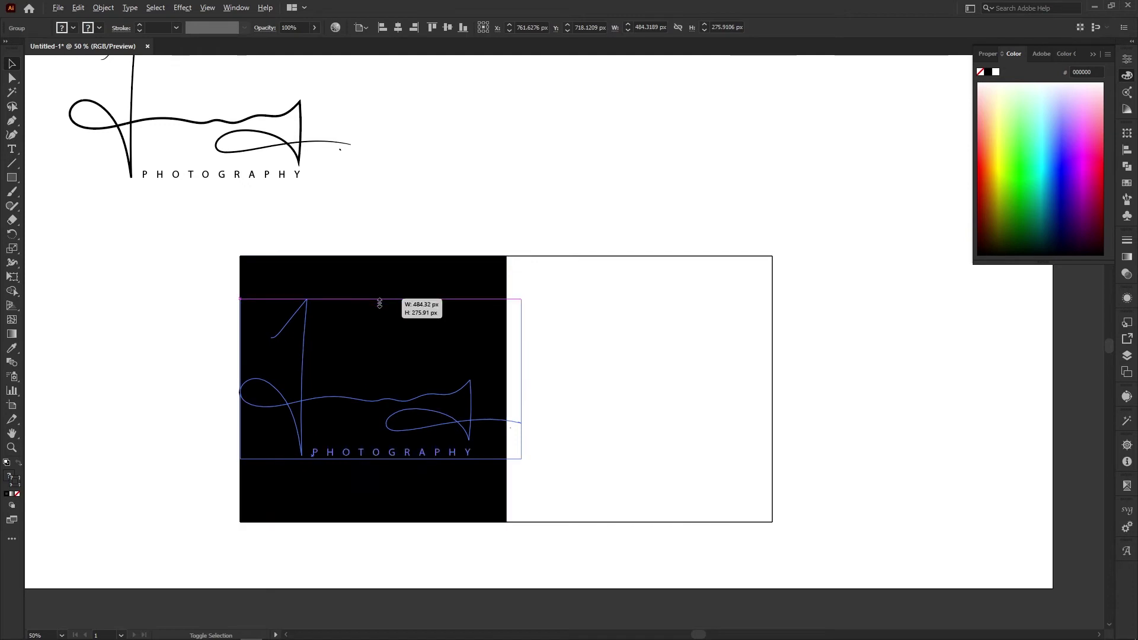
Duplicate the reduced logo straight across onto the white square.
left_click_drag(379, 389, 643, 389)
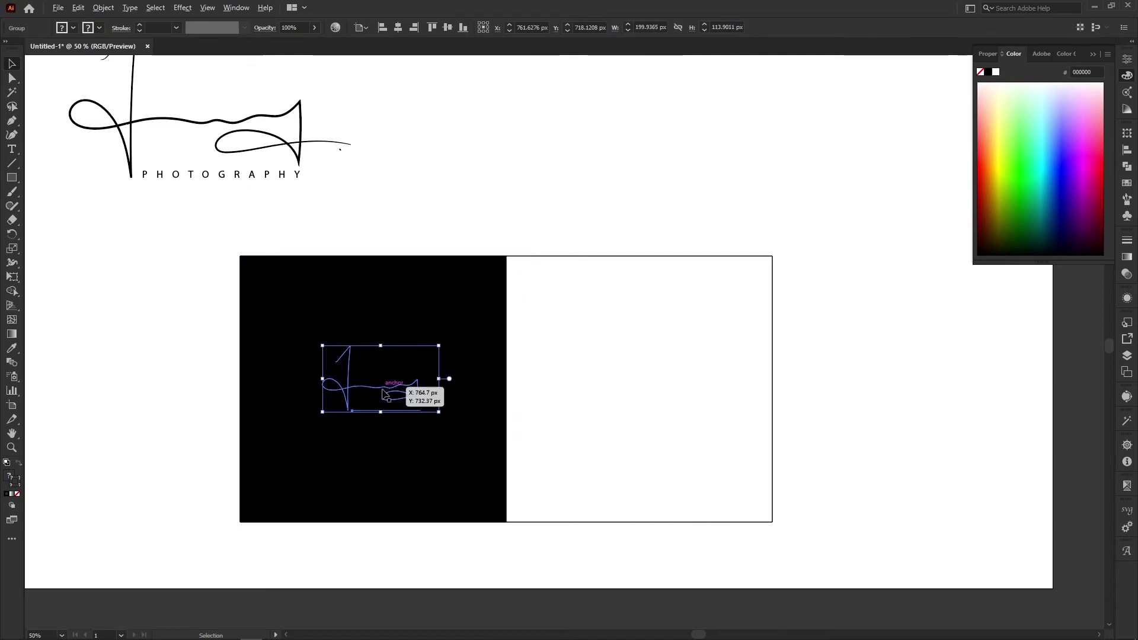
key("ctrl+z")
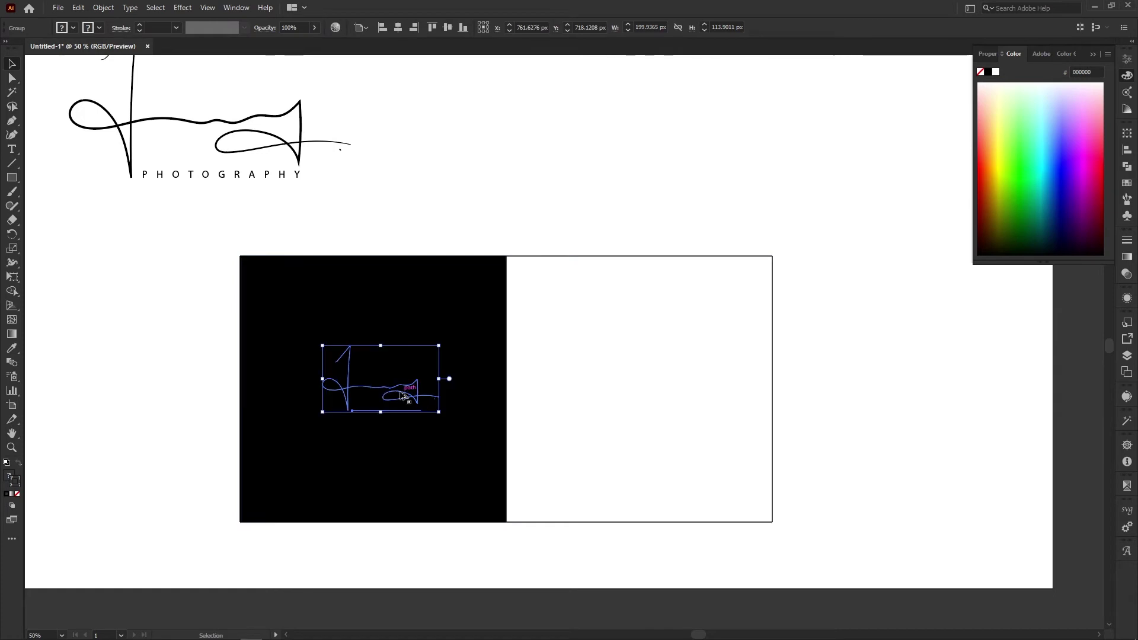
left_click_drag(390, 394, 654, 407)
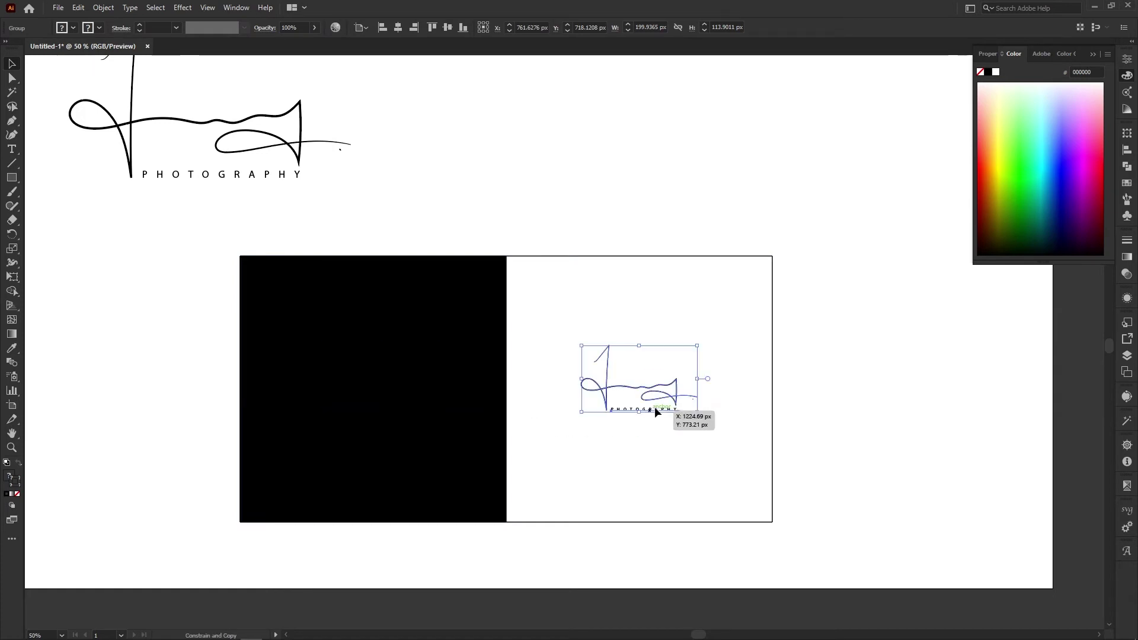
Turn the logo on the black square white using the Eyedropper and a fill/stroke swap.
left_click(318, 372)
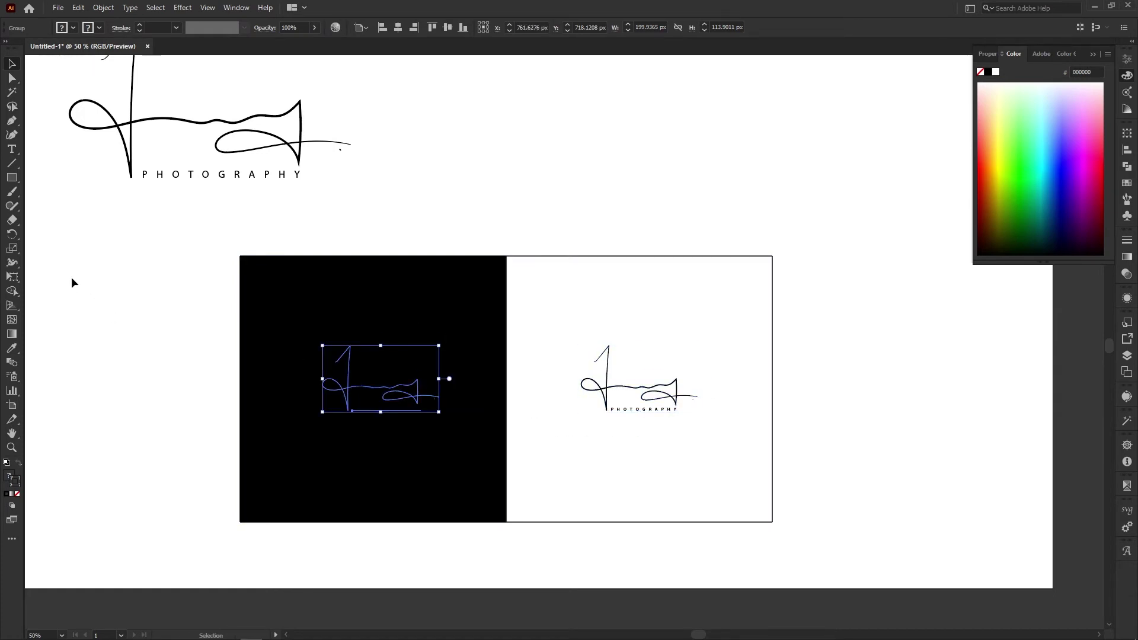
left_click(11, 348)
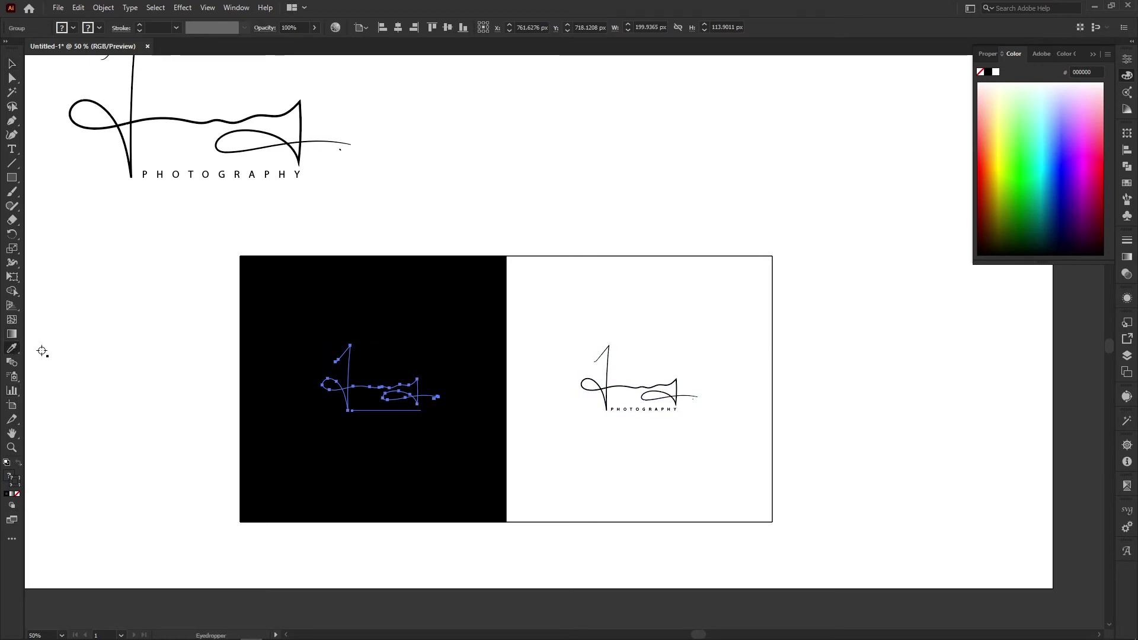
left_click(42, 352)
left_click(18, 463)
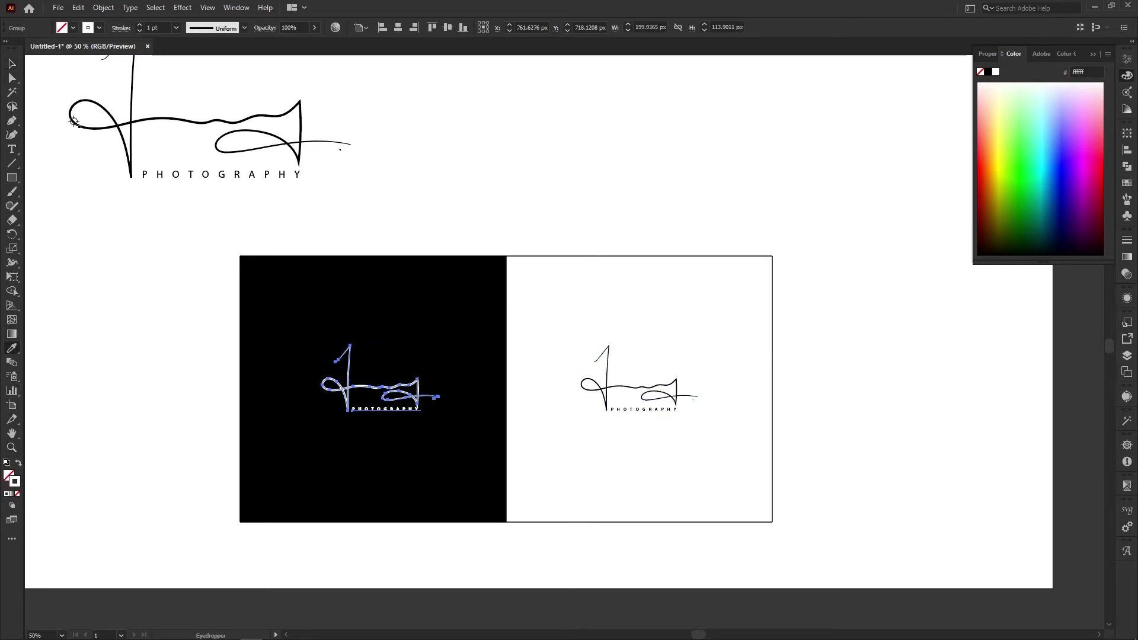
left_click(12, 63)
left_click(224, 402)
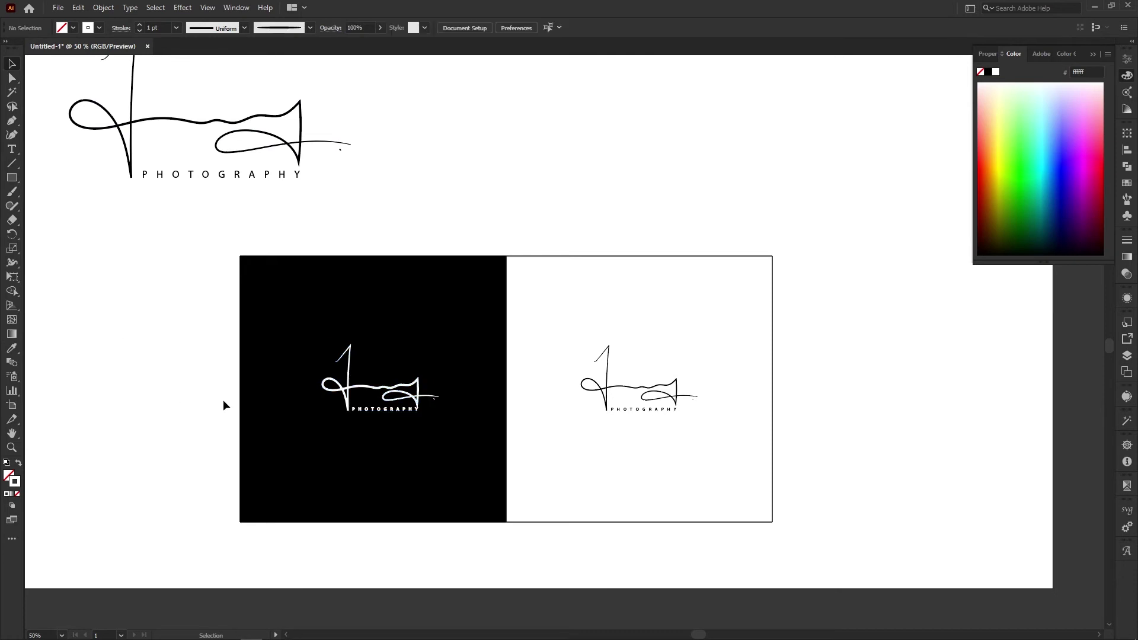
left_click(610, 385)
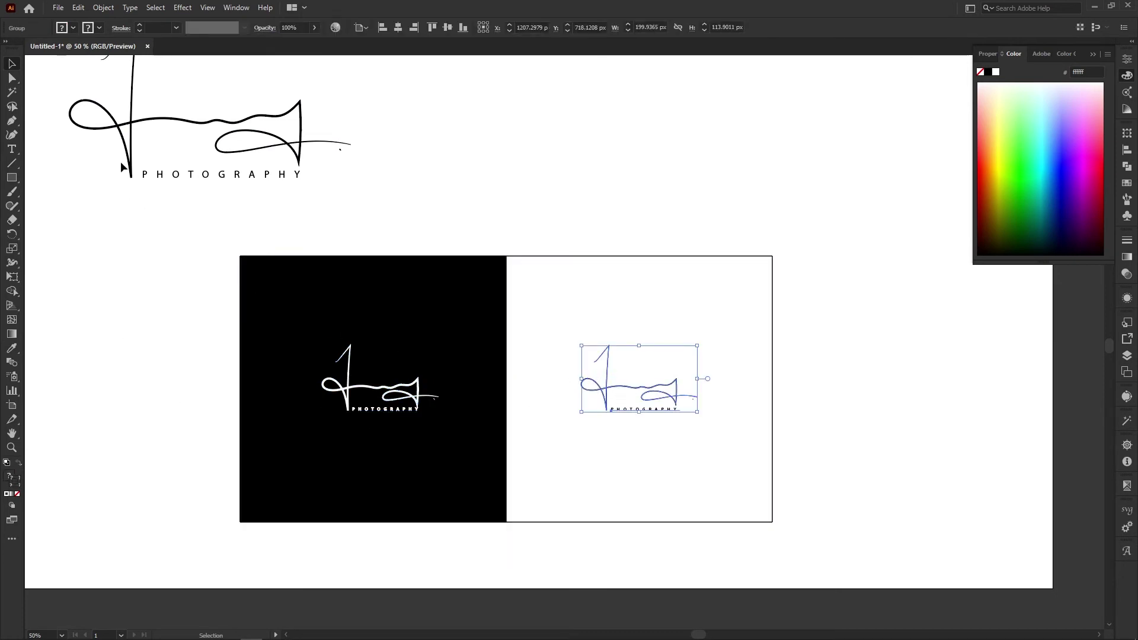
Inside the logo group, set the right-hand signature path's stroke weight to 0.5 pt.
double_click(600, 392)
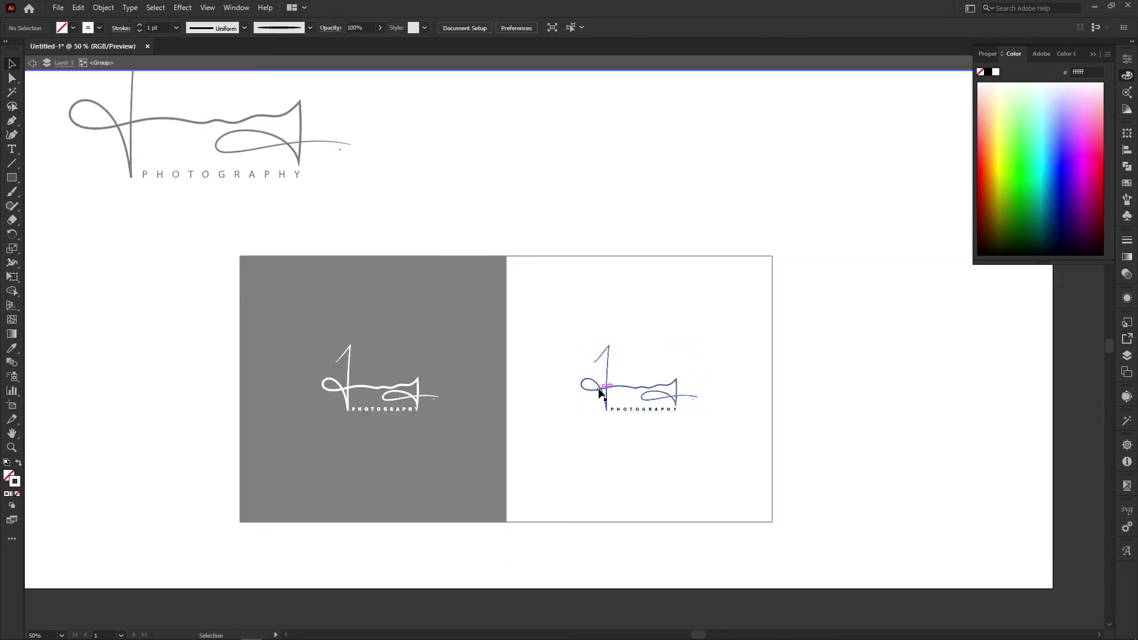
left_click(599, 391)
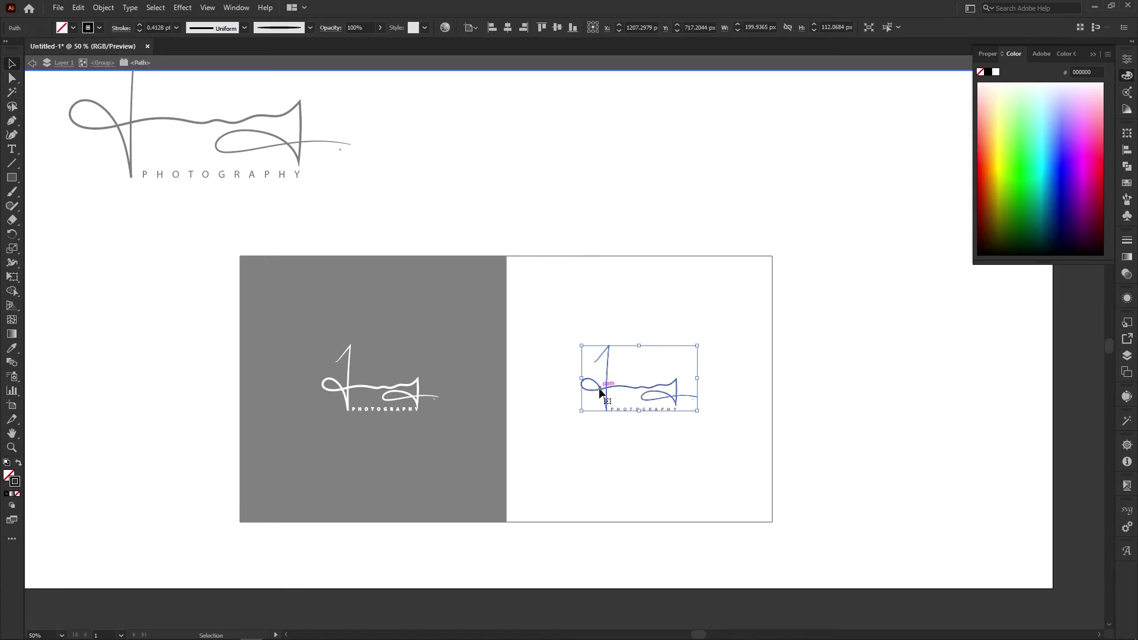
left_click(628, 243)
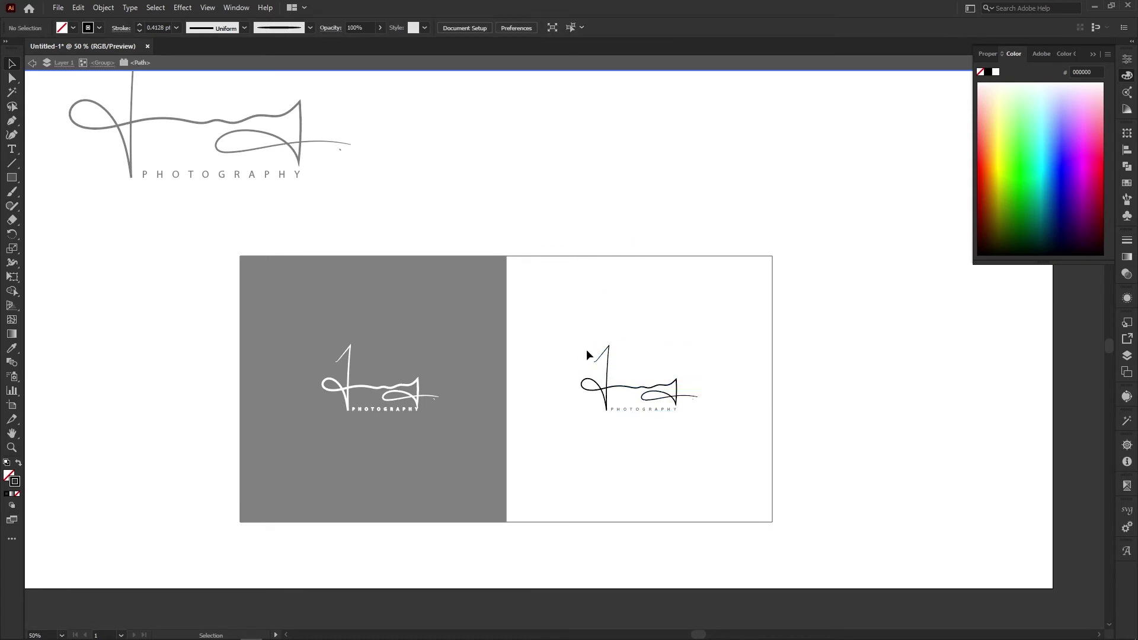
left_click(693, 403)
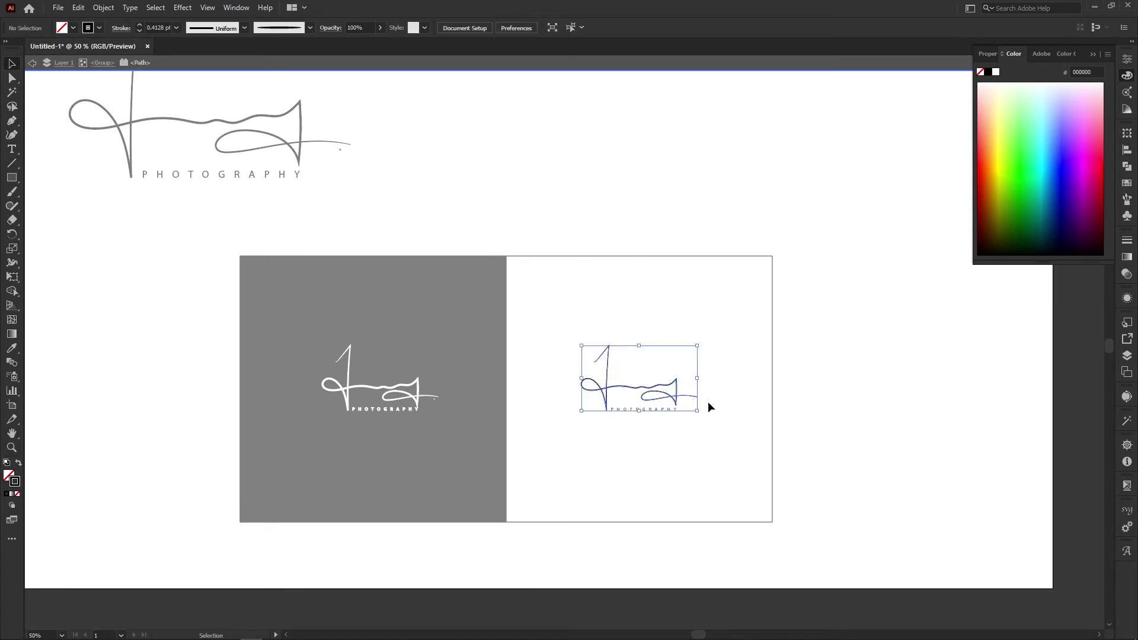
left_click(141, 25)
left_click(141, 30)
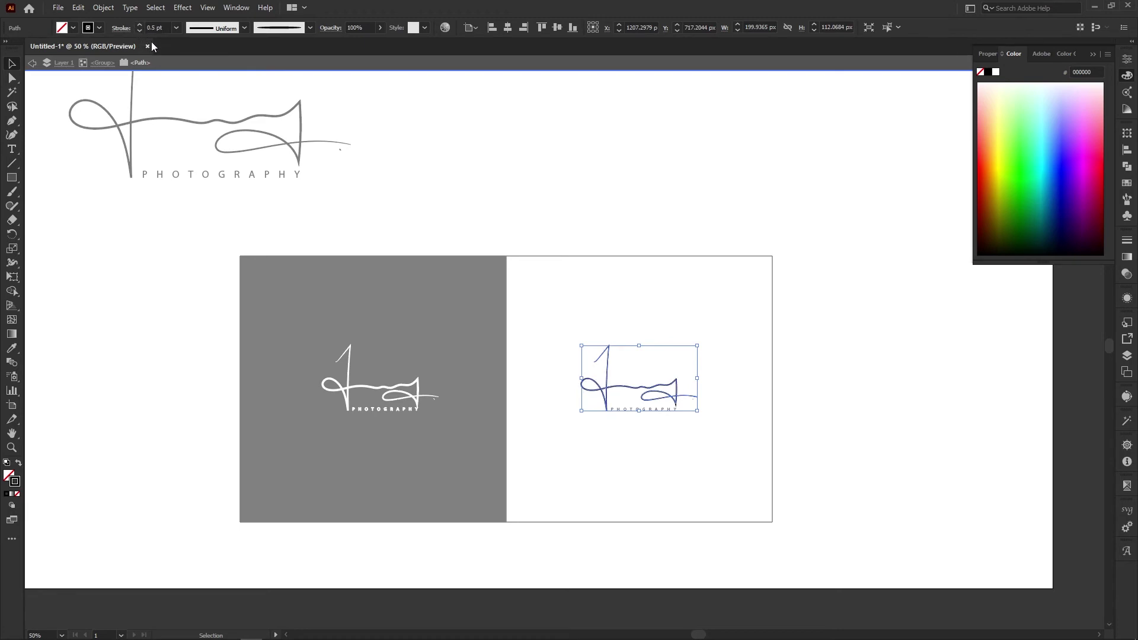
left_click(401, 238)
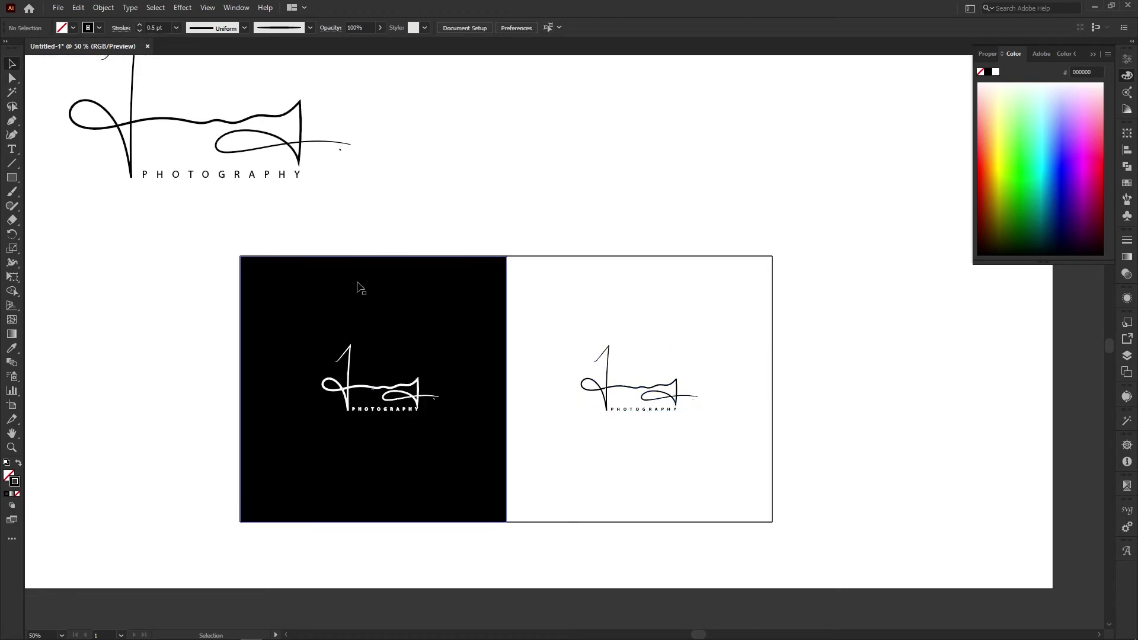
Thin the white signature on the black square to a 0.5 pt stroke.
left_click(349, 392)
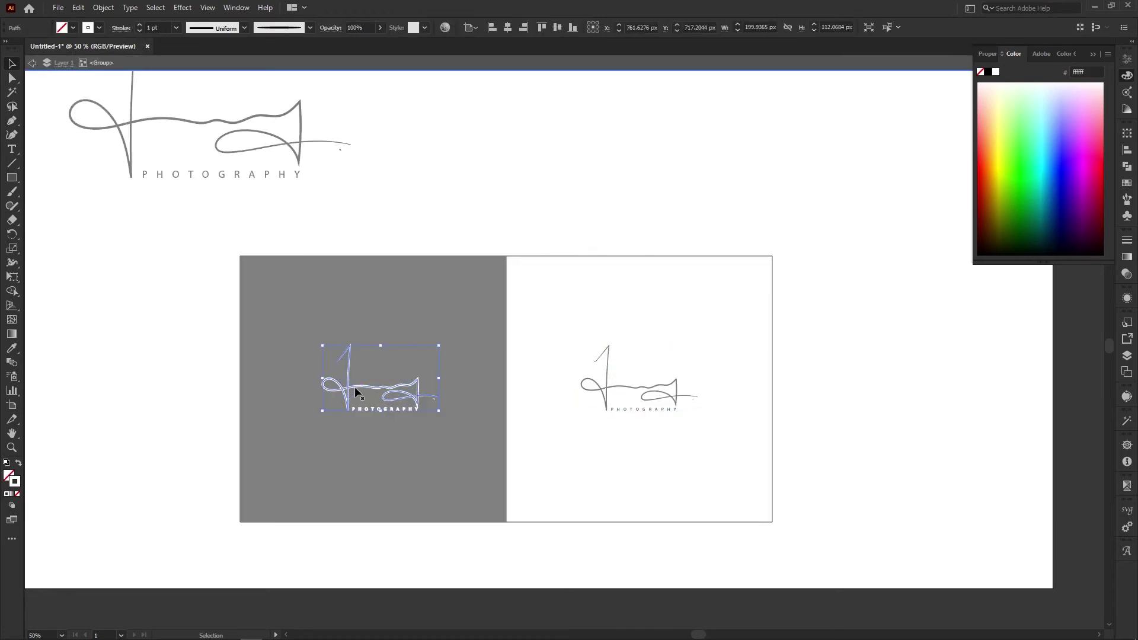
left_click(445, 398)
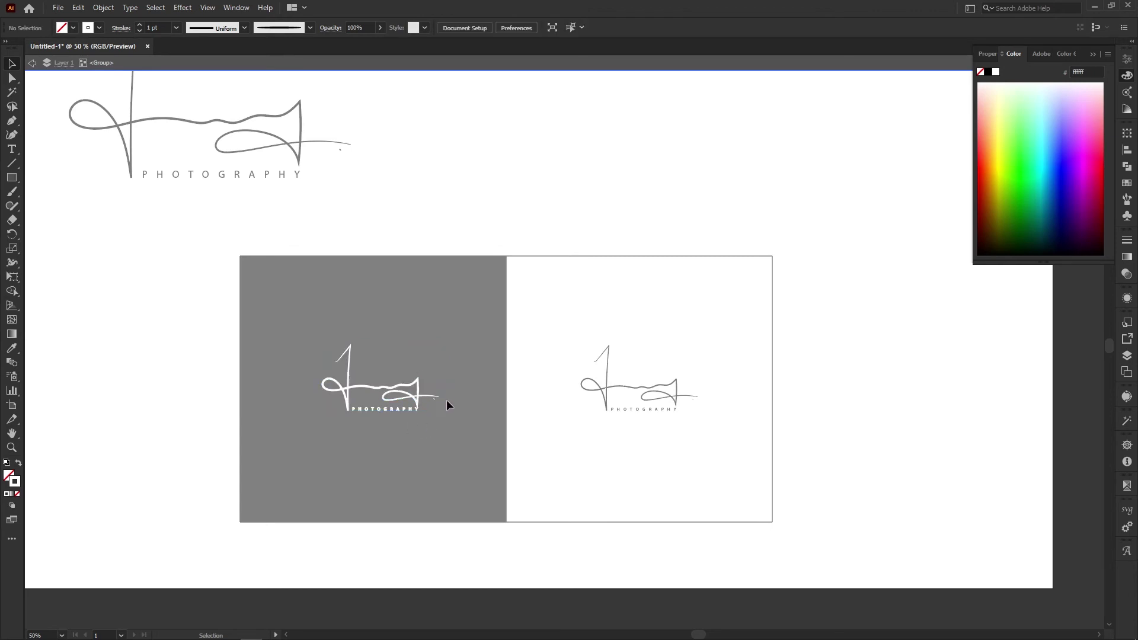
left_click(139, 31)
left_click(140, 31)
left_click(149, 243)
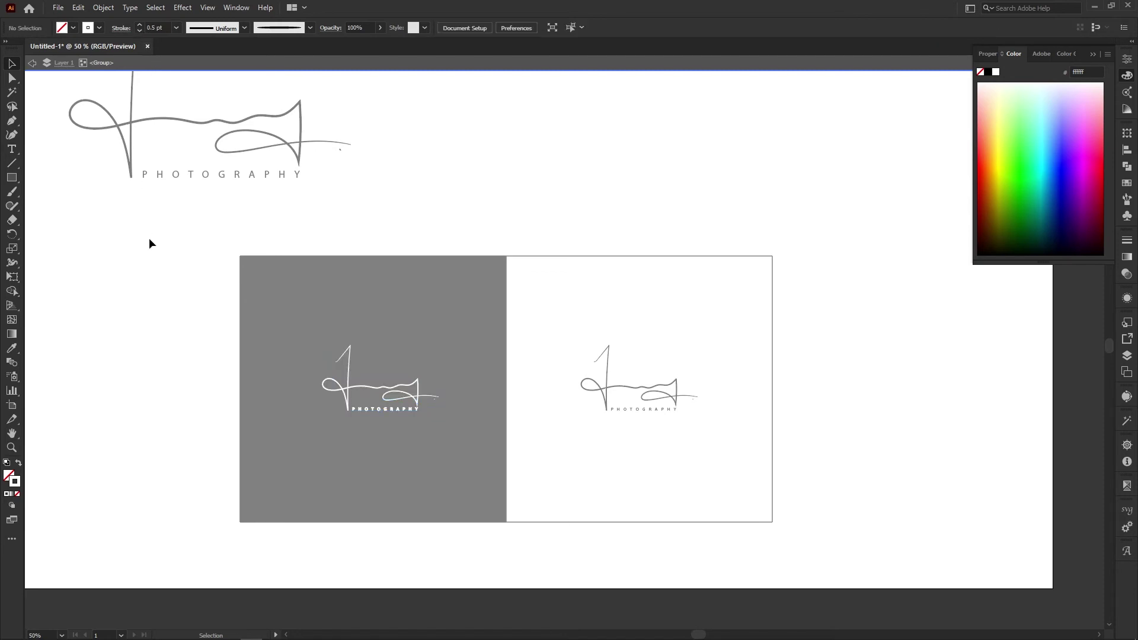
Set the stroke of the white PHOTOGRAPHY text on the black square to None.
double_click(191, 361)
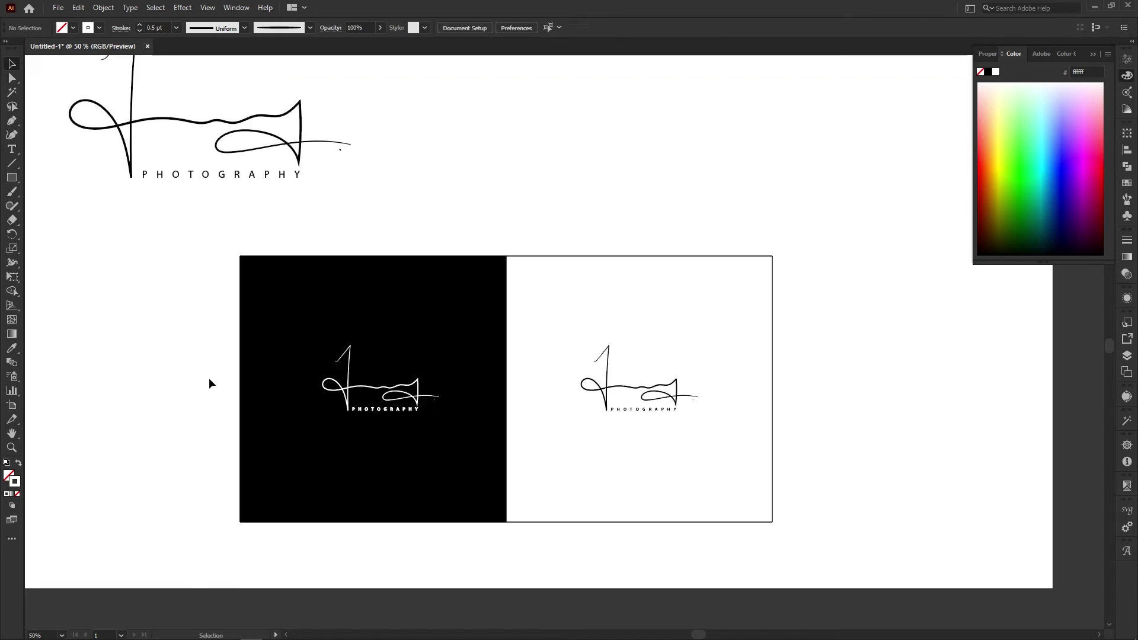
left_click(374, 413)
double_click(373, 411)
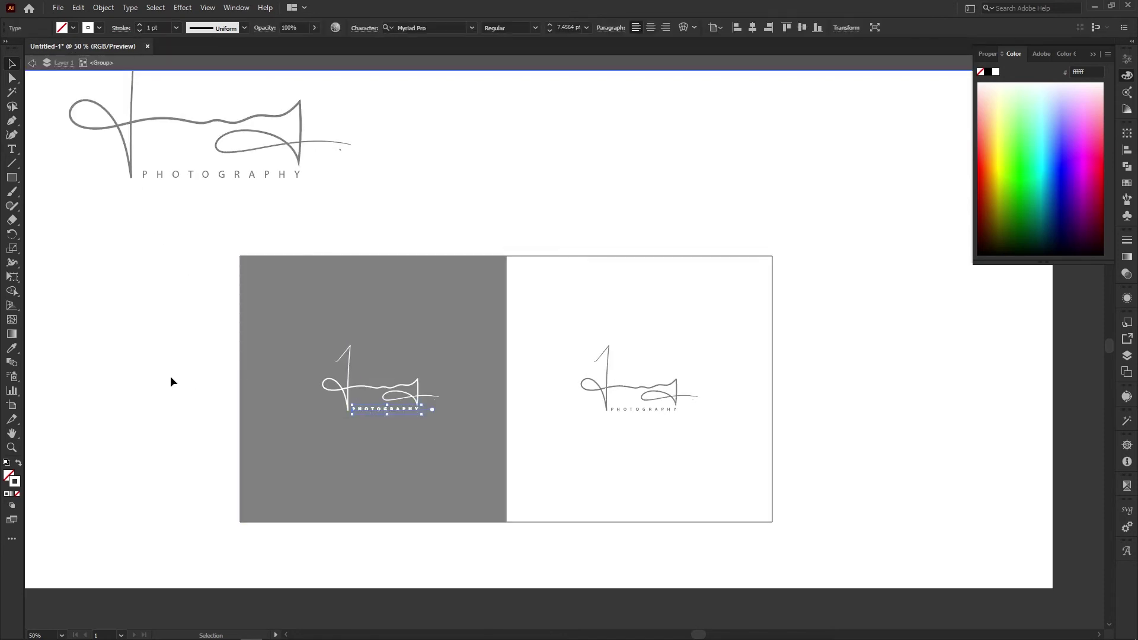
left_click(18, 494)
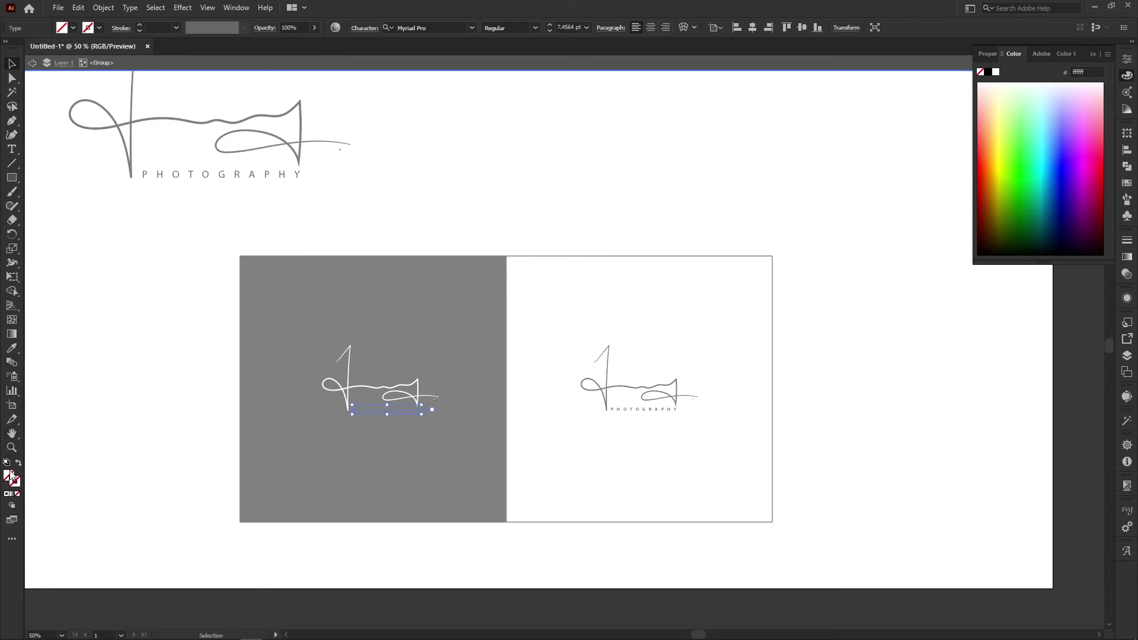
double_click(108, 442)
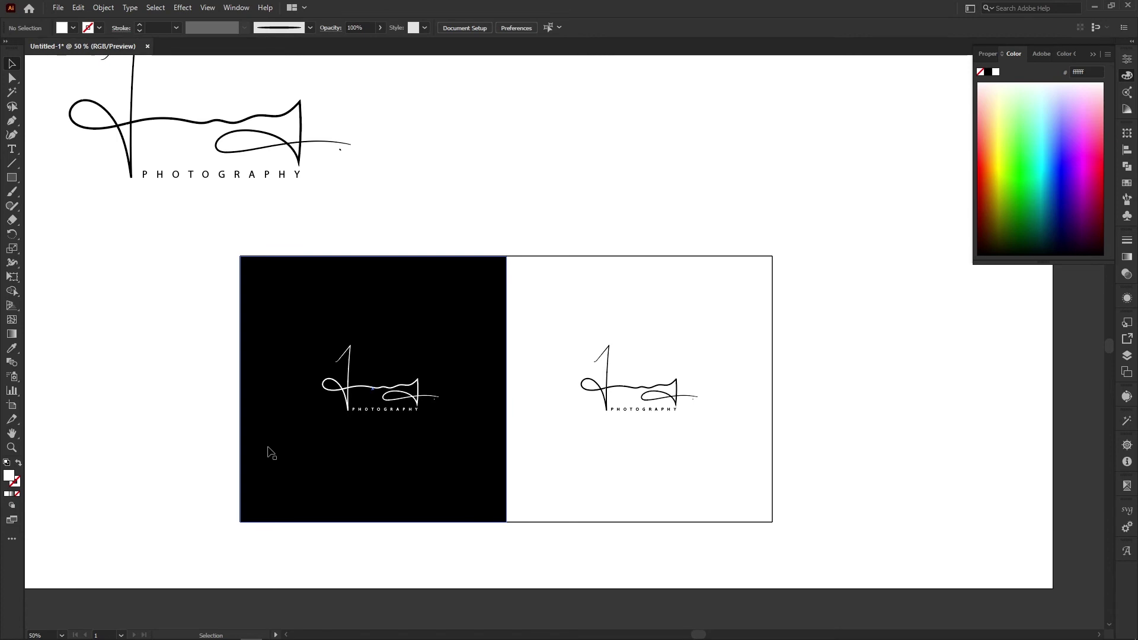
left_click_drag(267, 450, 282, 441)
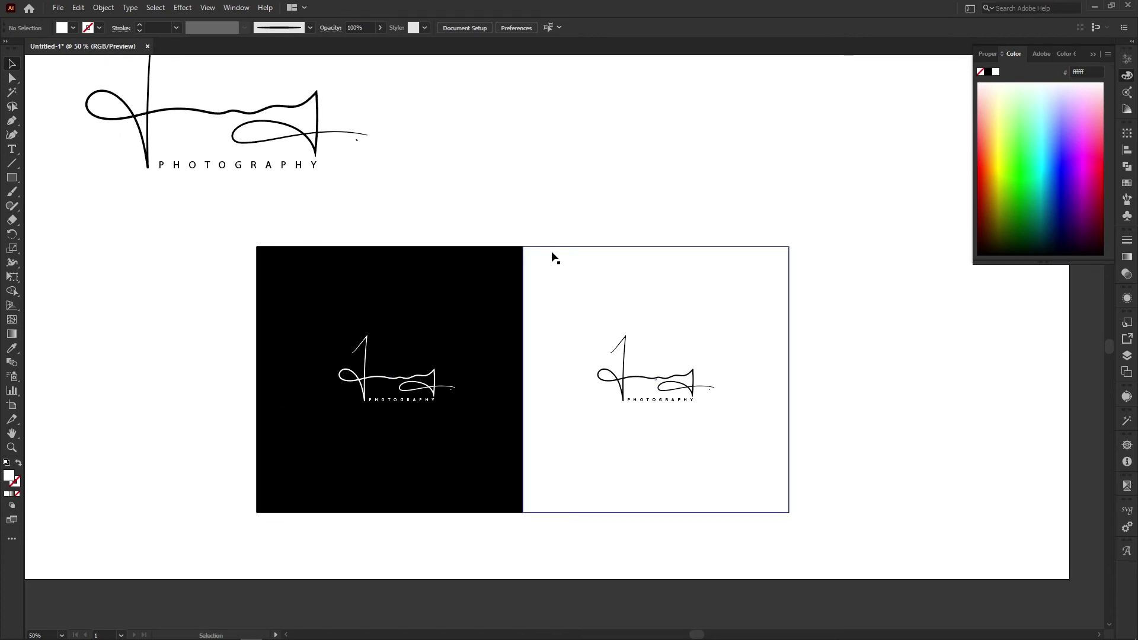
Place the dark rose JPG from Downloads right of the artboard and embed it.
key("ctrl+minus")
key("ctrl+minus")
key("ctrl+minus")
key("ctrl+plus")
key("ctrl+plus")
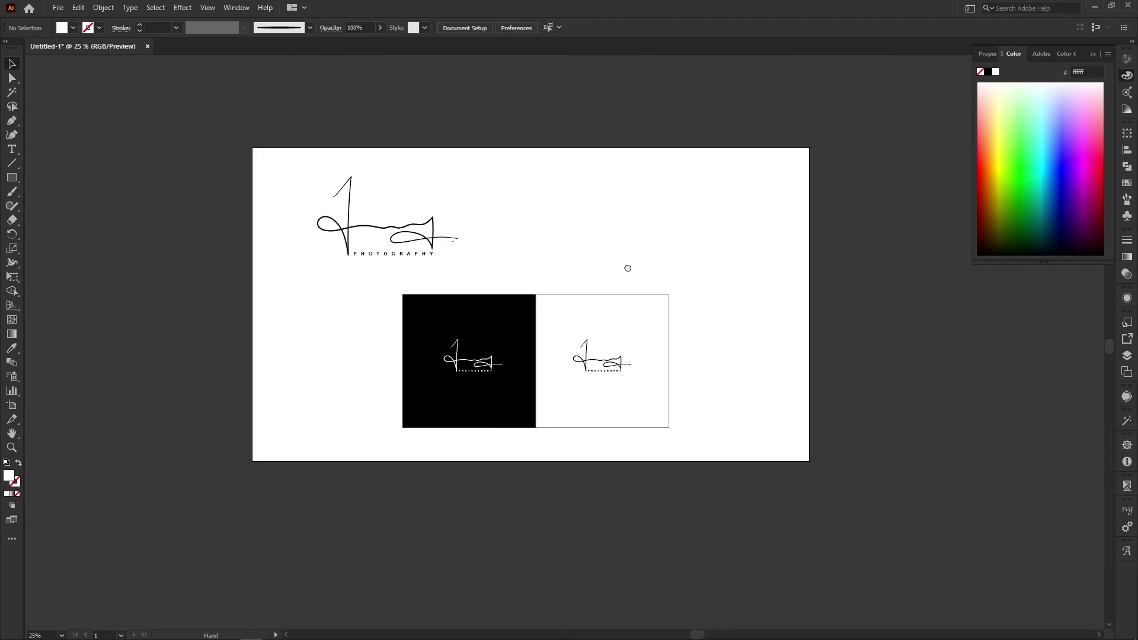
scroll(510, 278, "right", 5)
key("ctrl+shift+p")
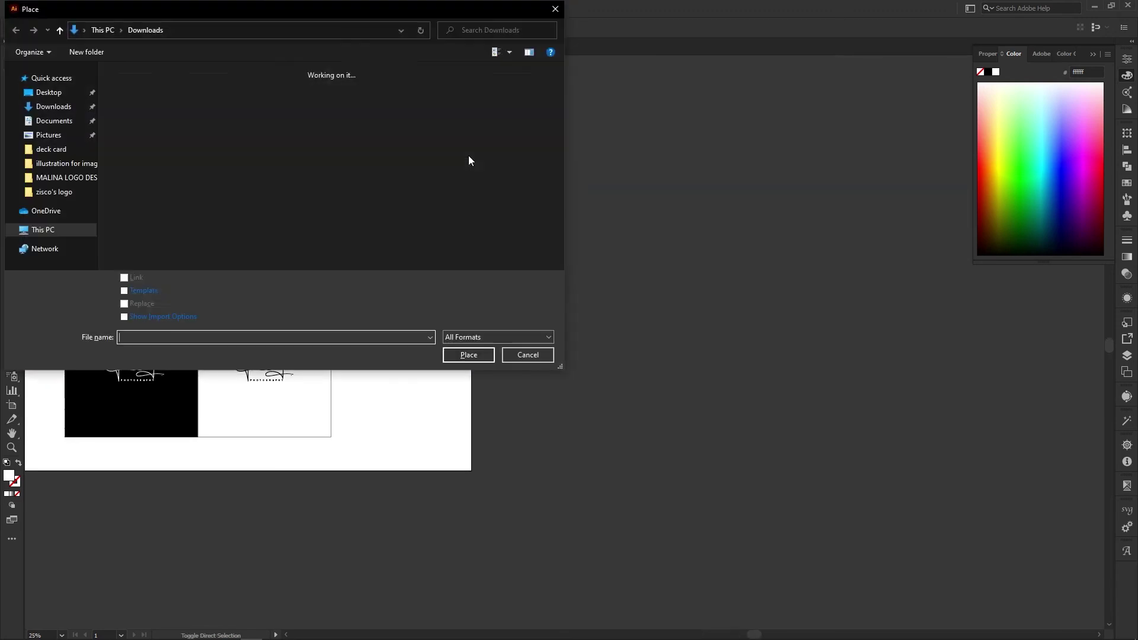
left_click(190, 97)
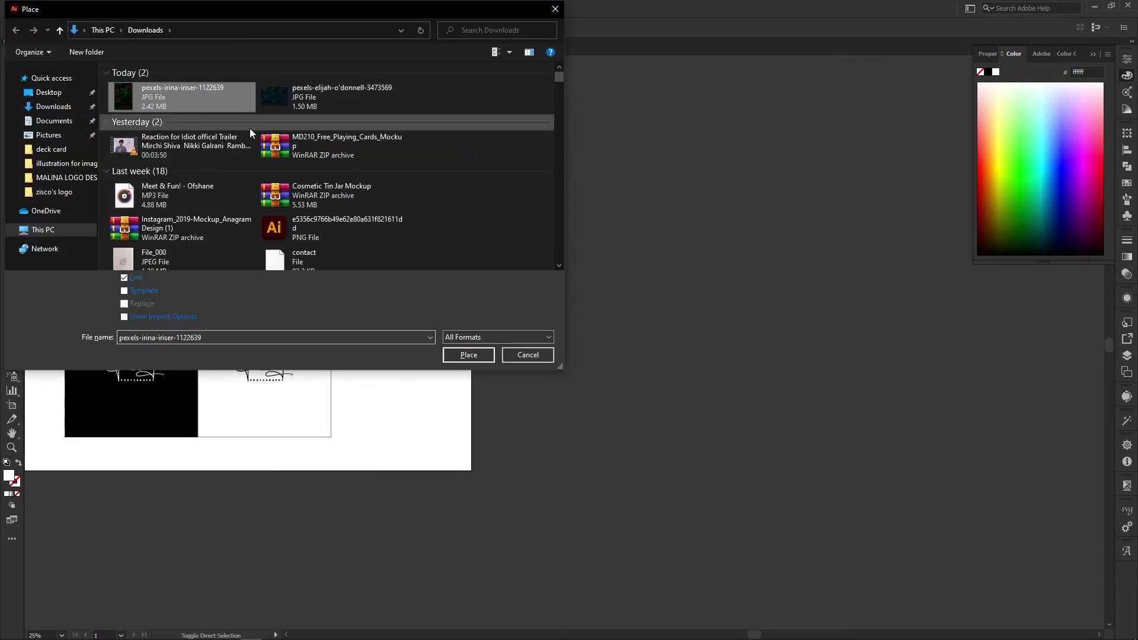
left_click(468, 354)
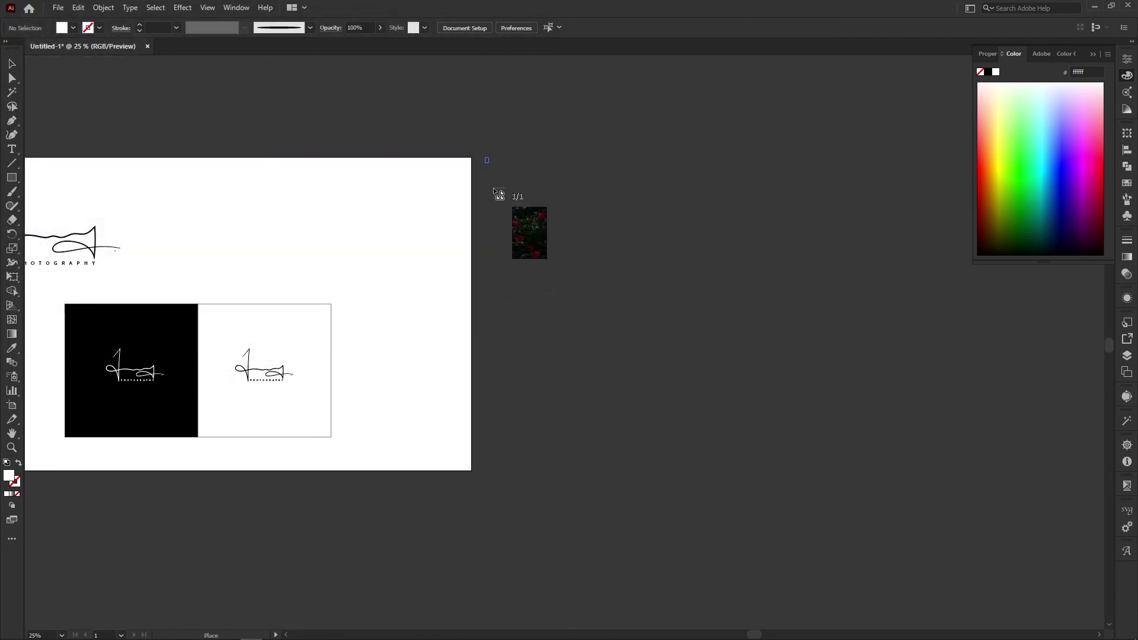
left_click_drag(485, 158, 696, 493)
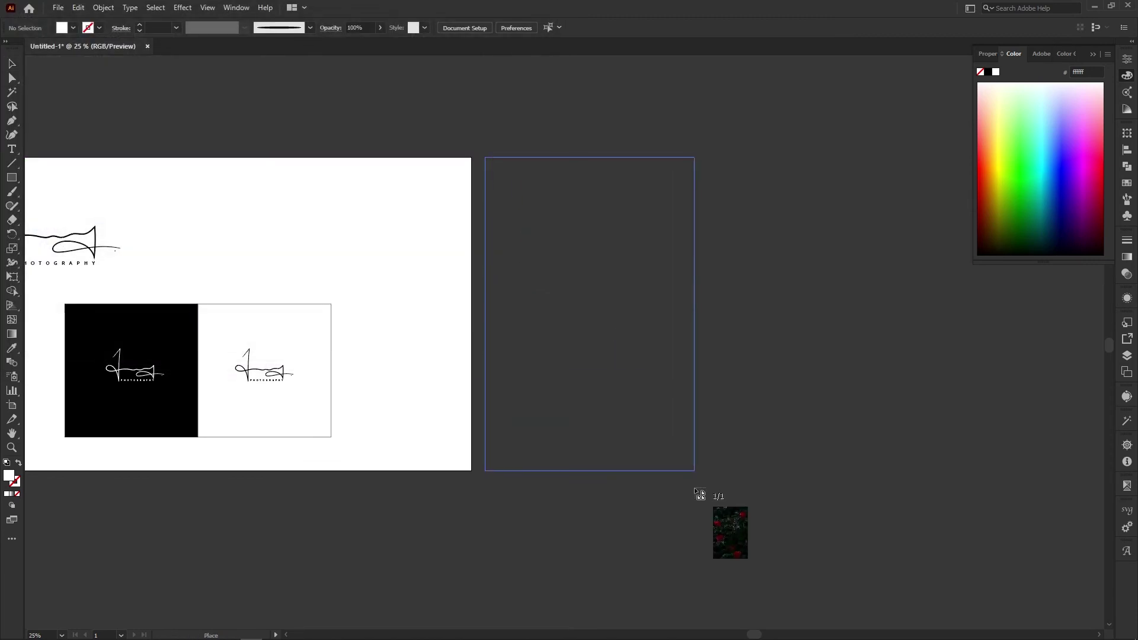
left_click_drag(533, 356, 533, 357)
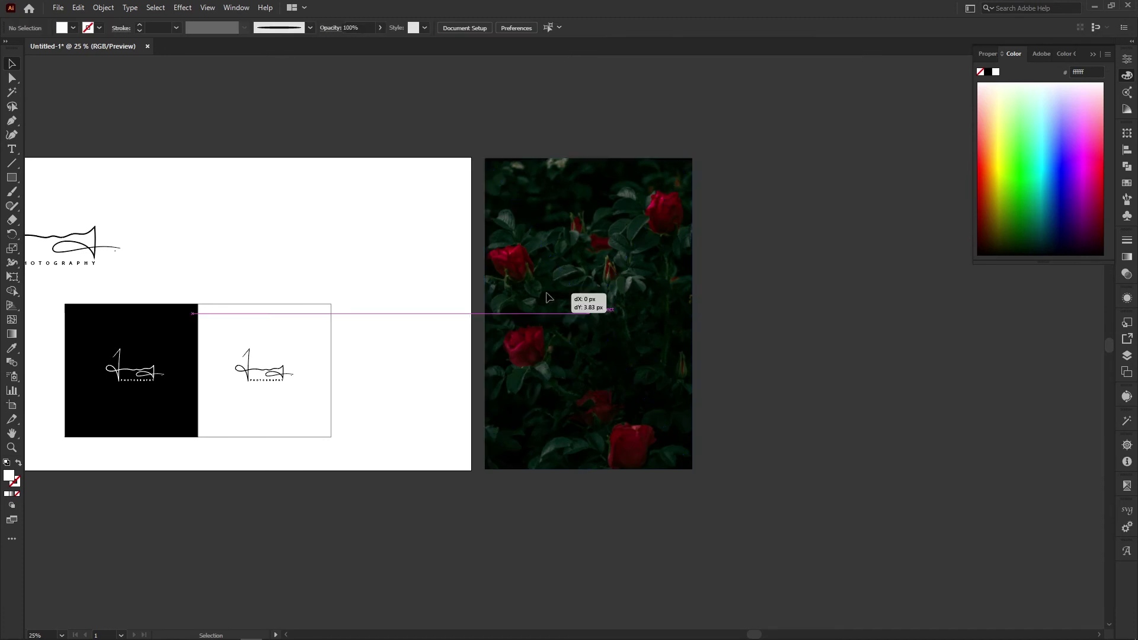
left_click(203, 27)
Marquee-select the whole signature logo group.
left_click(469, 167)
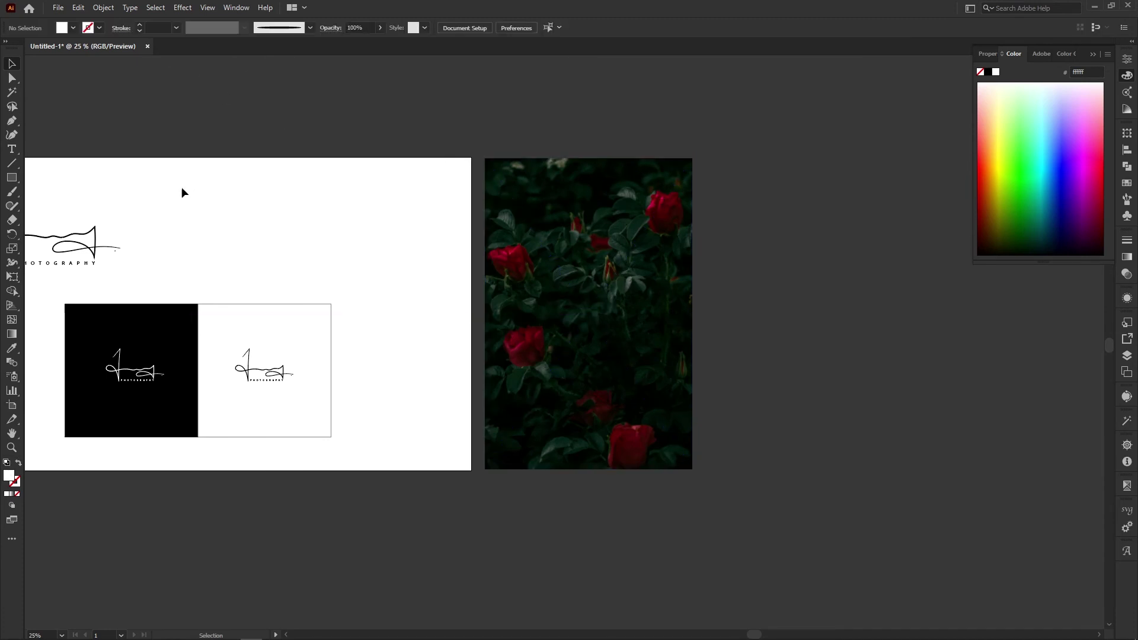
left_click_drag(87, 182, 343, 203)
left_click_drag(201, 183, 400, 297)
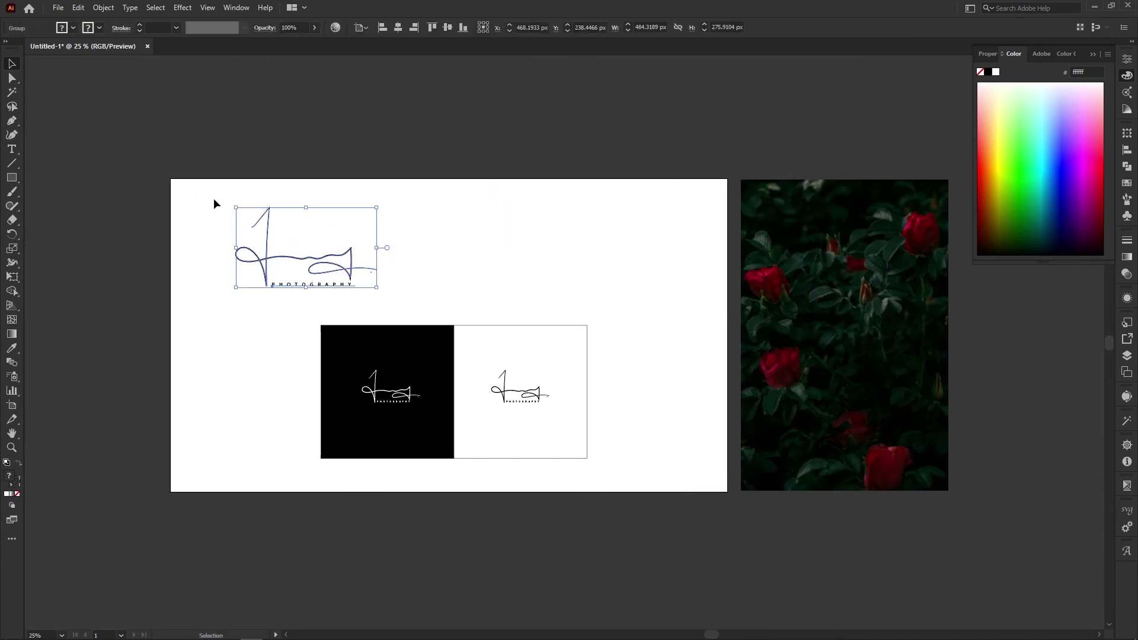
Apply Expand Appearance, then Expand with Object and Fill checked, to the signature logo.
left_click(111, 11)
left_click(171, 160)
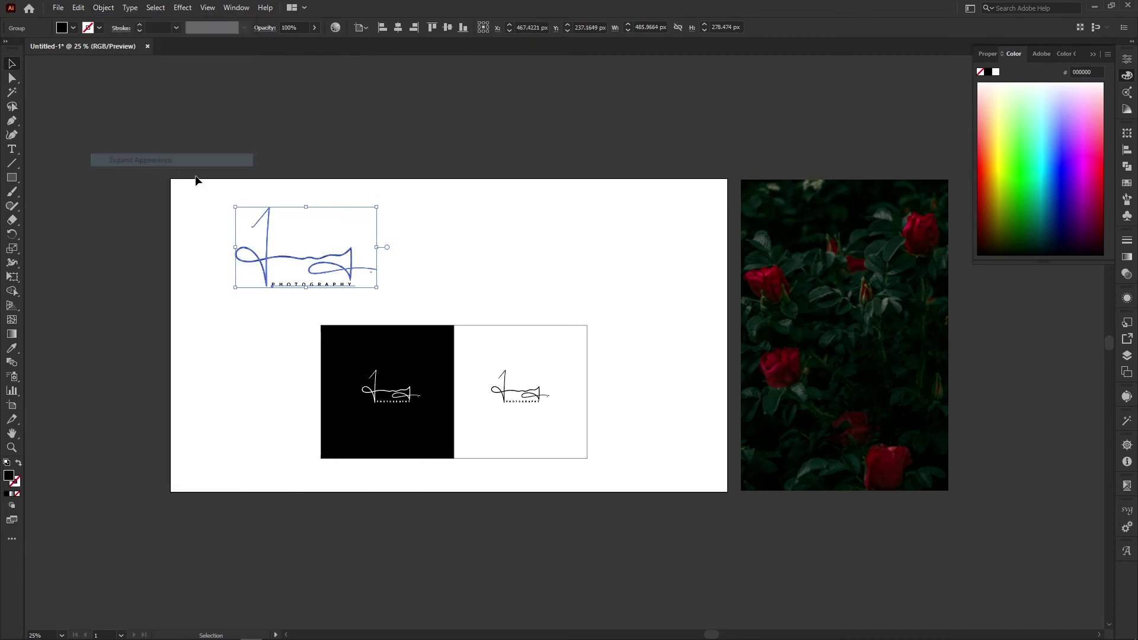
left_click(300, 225)
left_click(257, 212)
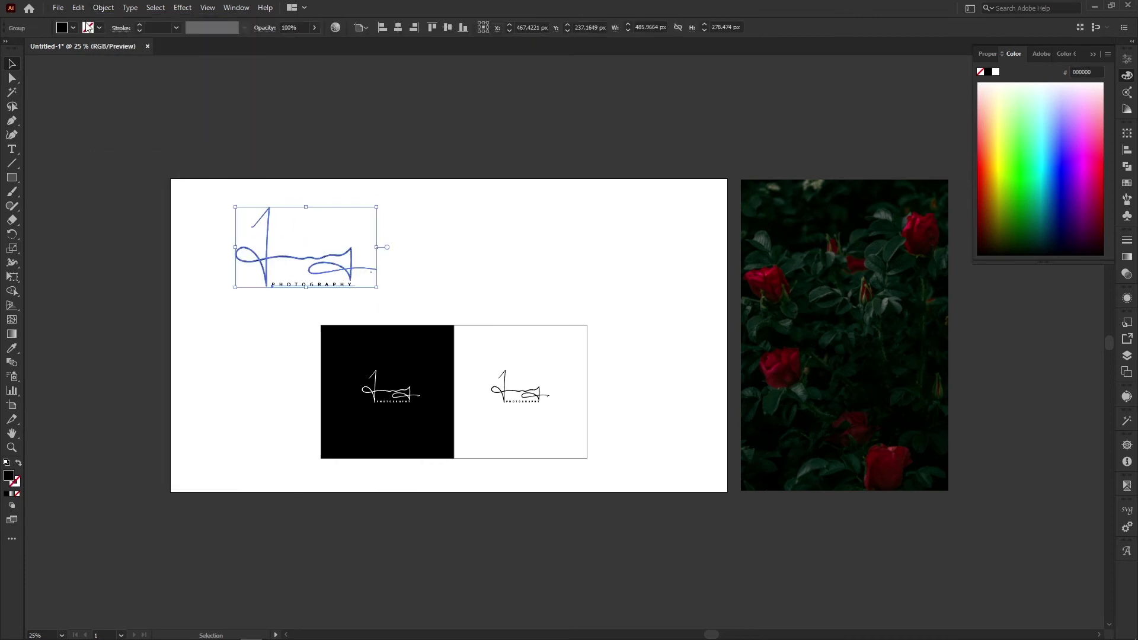
left_click(103, 7)
left_click(136, 147)
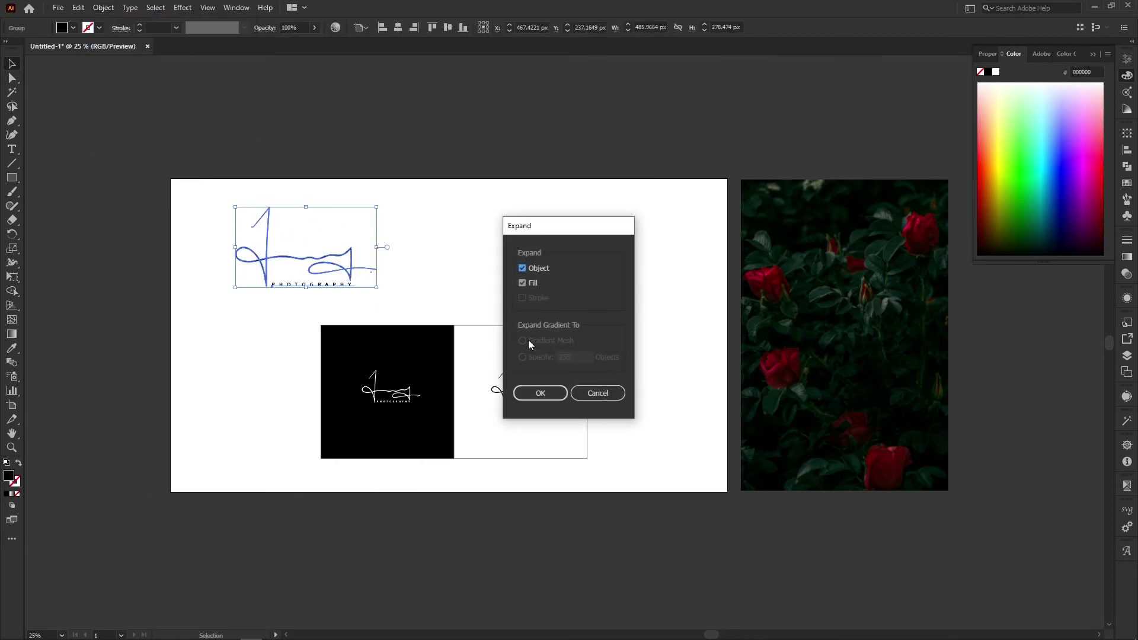
left_click(532, 396)
left_click(436, 265)
left_click_drag(411, 223, 247, 190)
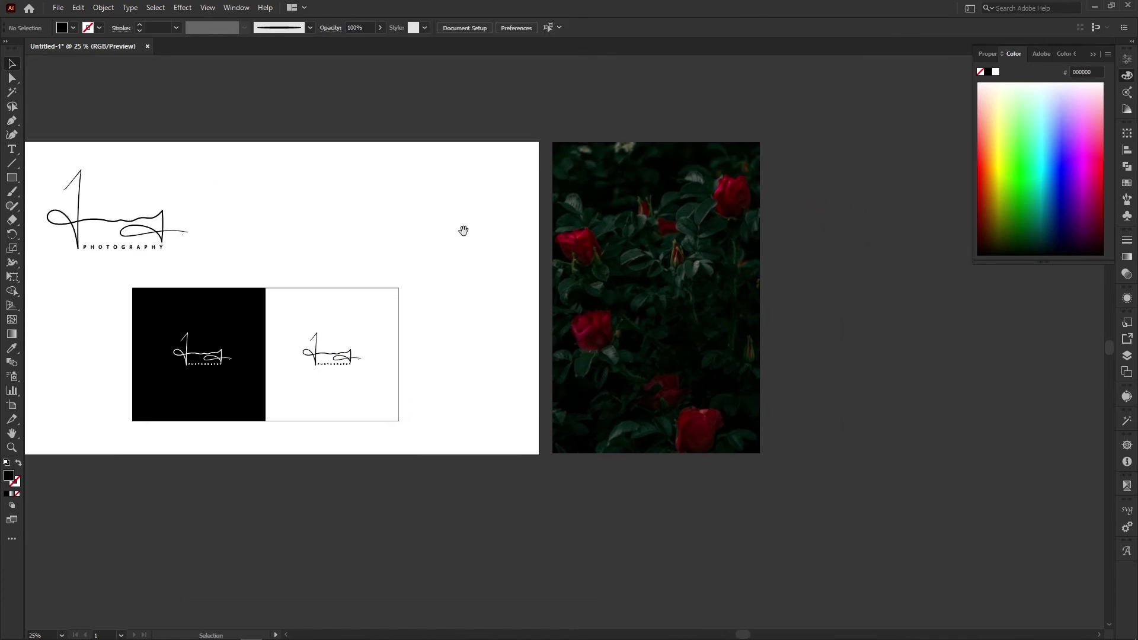
left_click_drag(463, 231, 435, 237)
Cover the rose photo with a black rectangle set to 21% opacity.
left_click(12, 178)
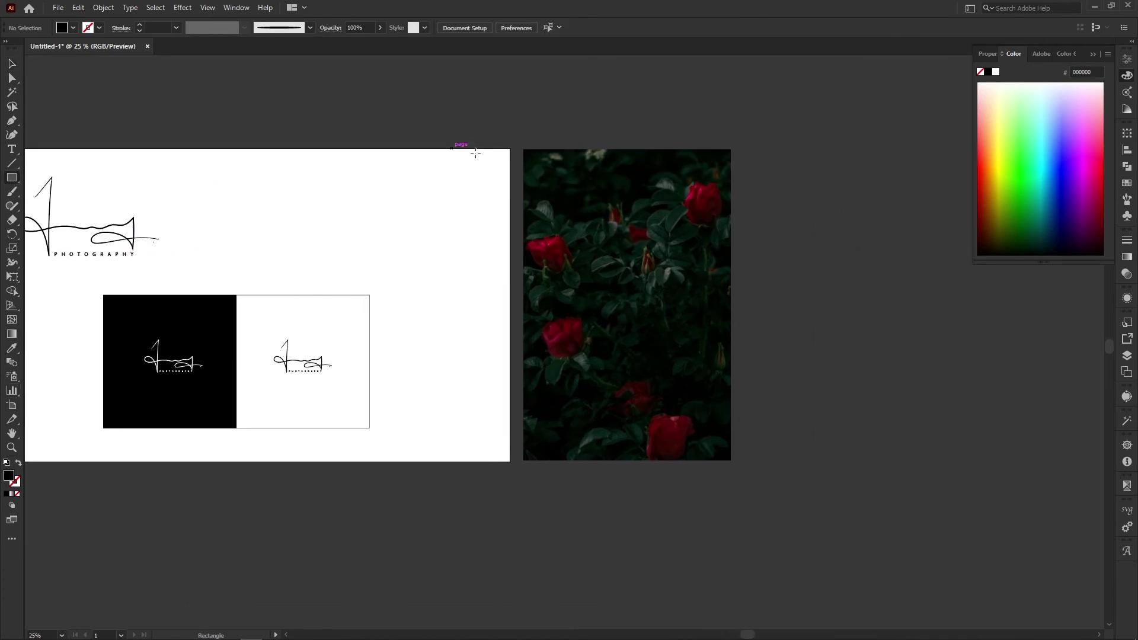
left_click_drag(524, 150, 731, 460)
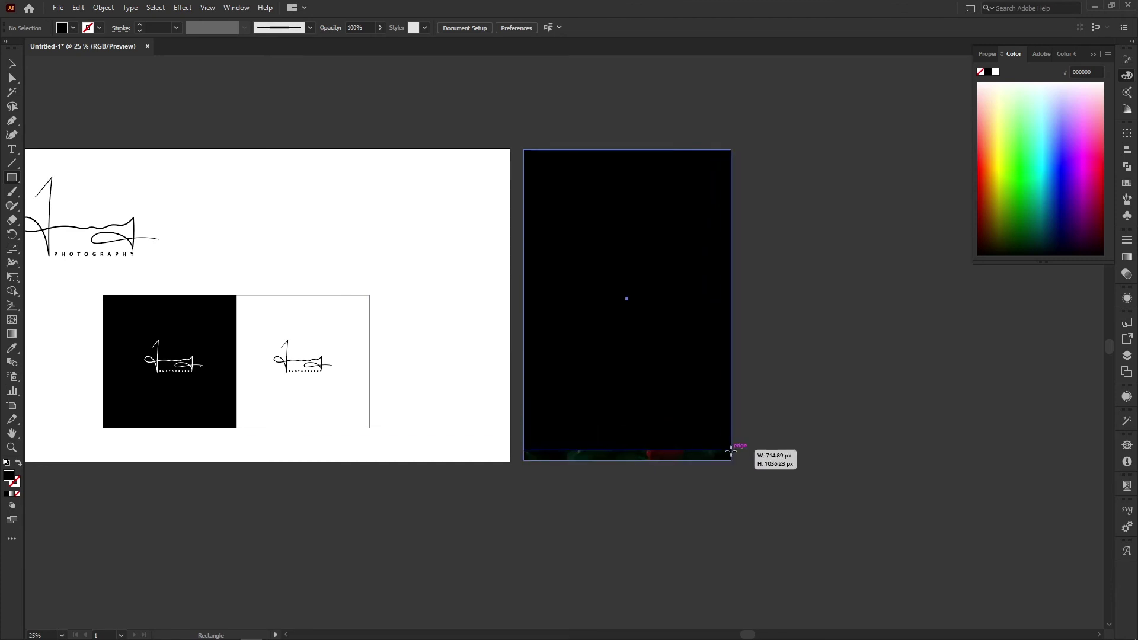
key("v")
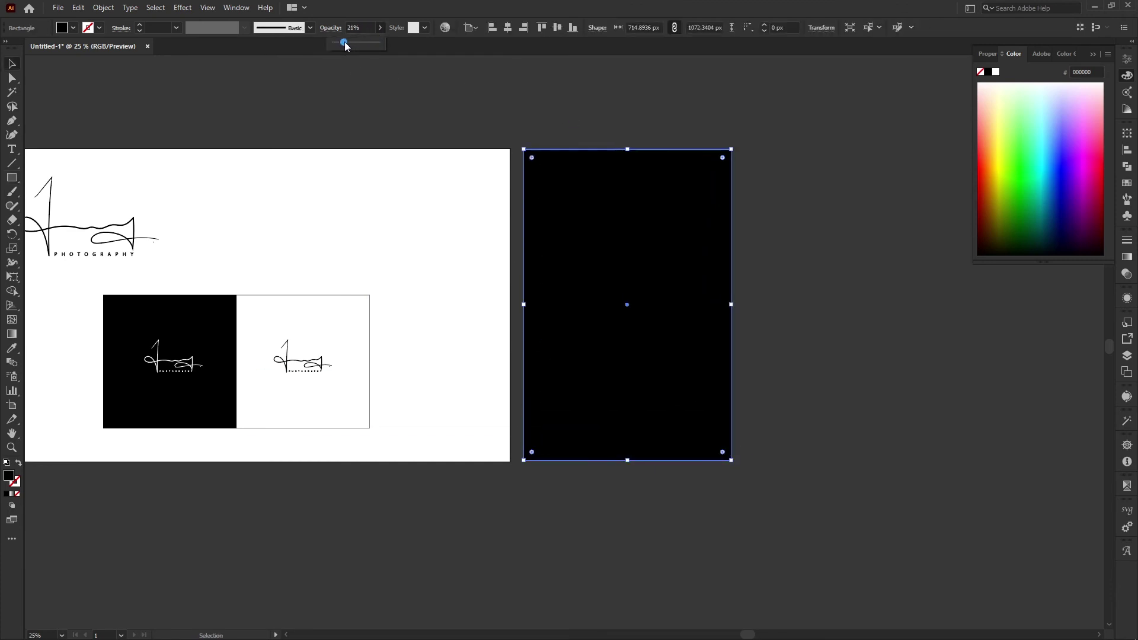
left_click_drag(343, 42, 345, 42)
left_click(382, 96)
left_click_drag(455, 307, 446, 298)
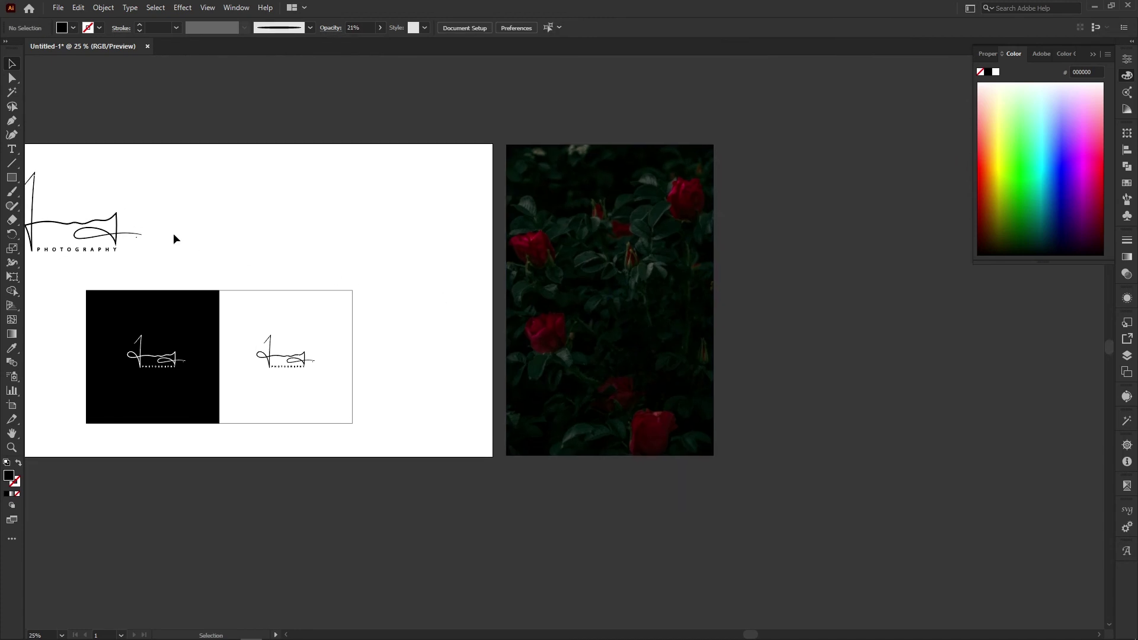
mouse_move(51, 190)
left_mouse_down()
mouse_move(175, 249)
mouse_move(686, 324)
mouse_move(481, 329)
left_mouse_up()
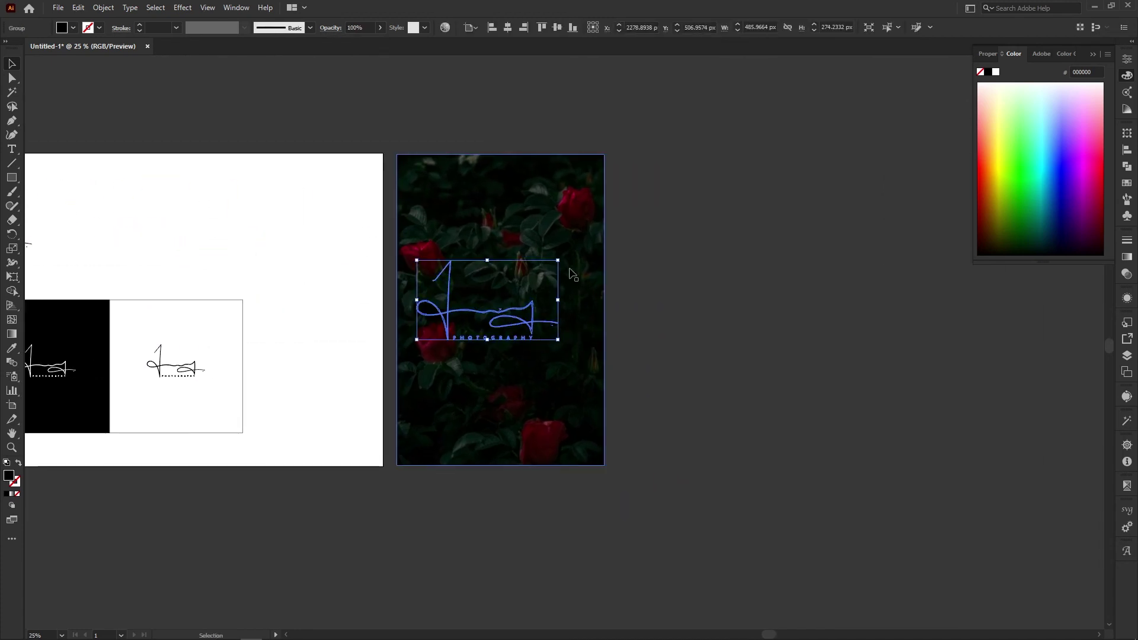
Make the signature copy on the photo white using the Eyedropper.
left_click(12, 348)
left_click(106, 240)
key("v")
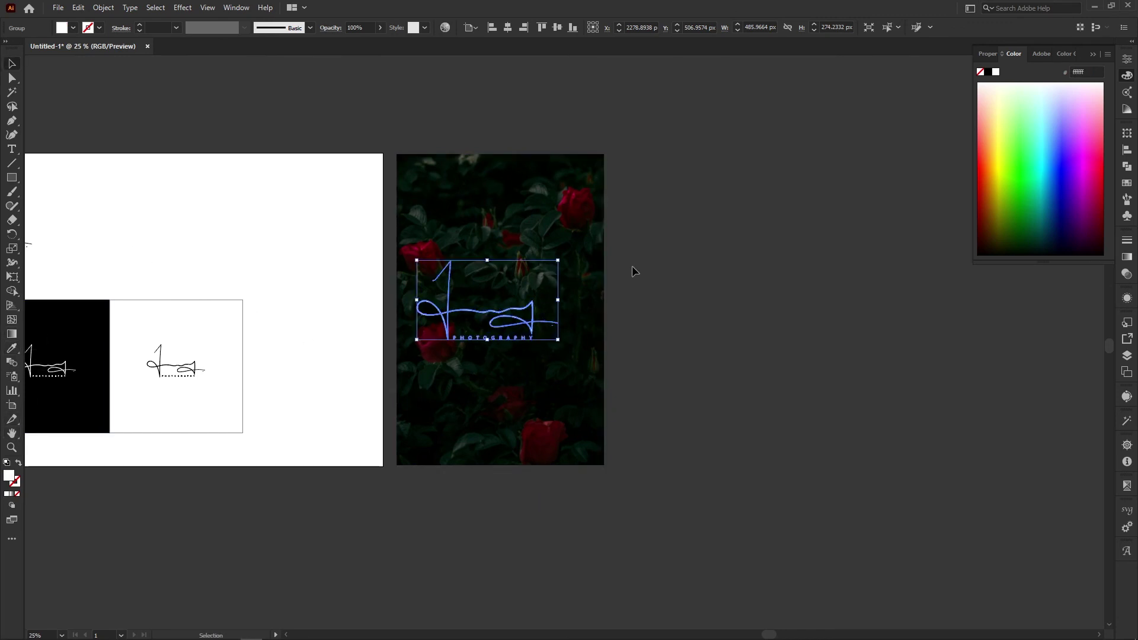
left_click(632, 272)
left_click(493, 282)
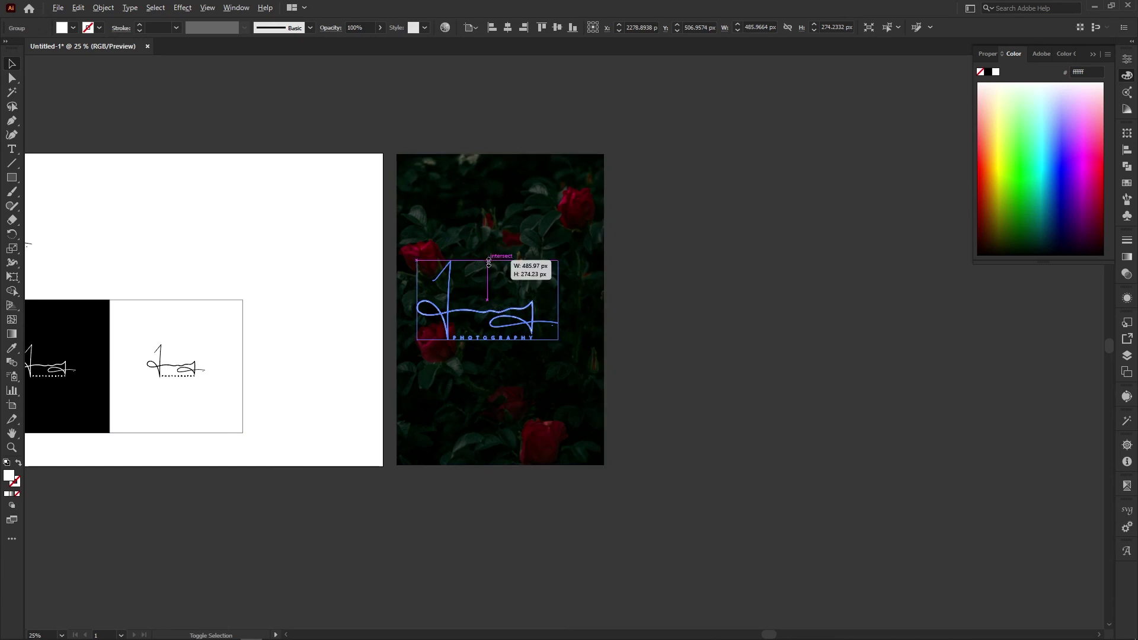
Scale the white signature down and move it to the centre of the photo.
left_click_drag(558, 260, 535, 273)
left_click(473, 320)
scroll(473, 320, "up", 2)
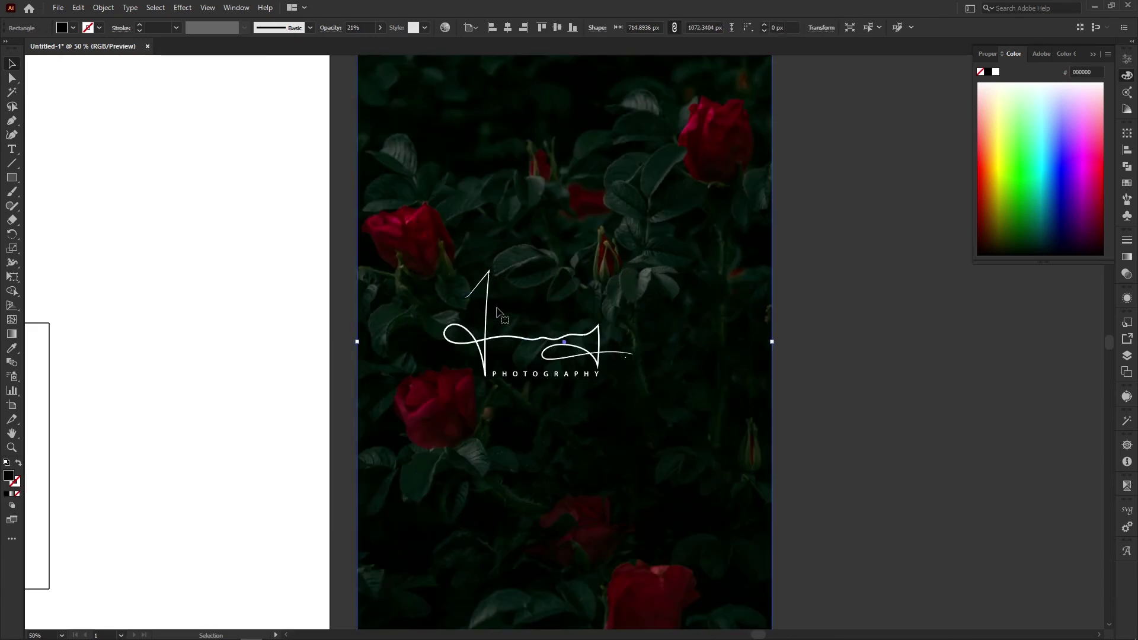
left_click_drag(487, 340, 524, 340)
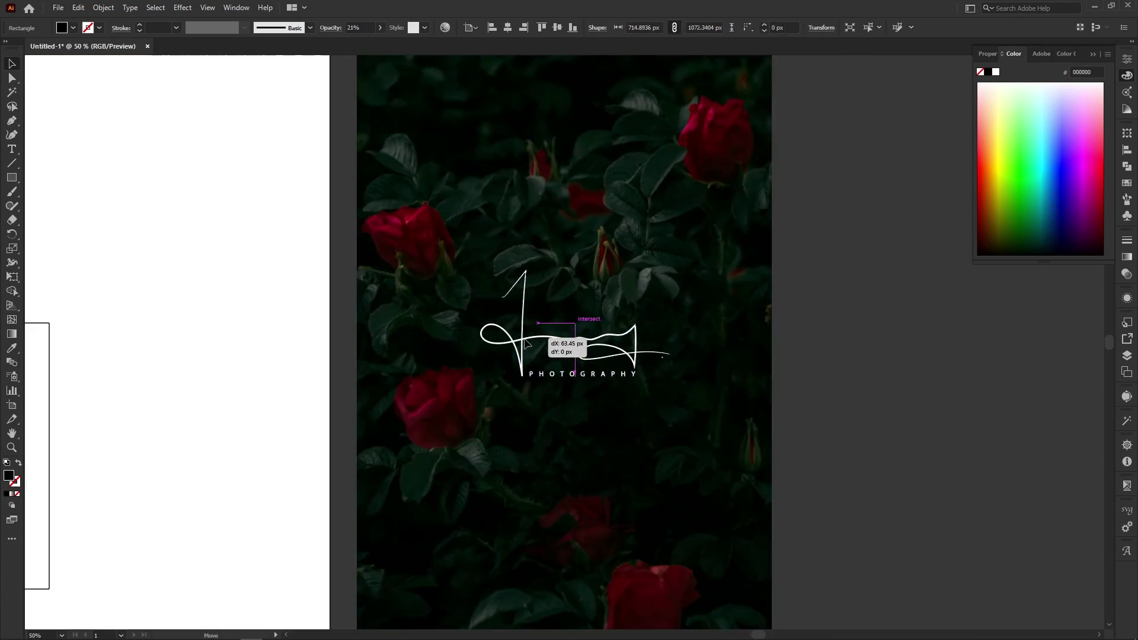
left_click(830, 288)
scroll(780, 254, "down", 1)
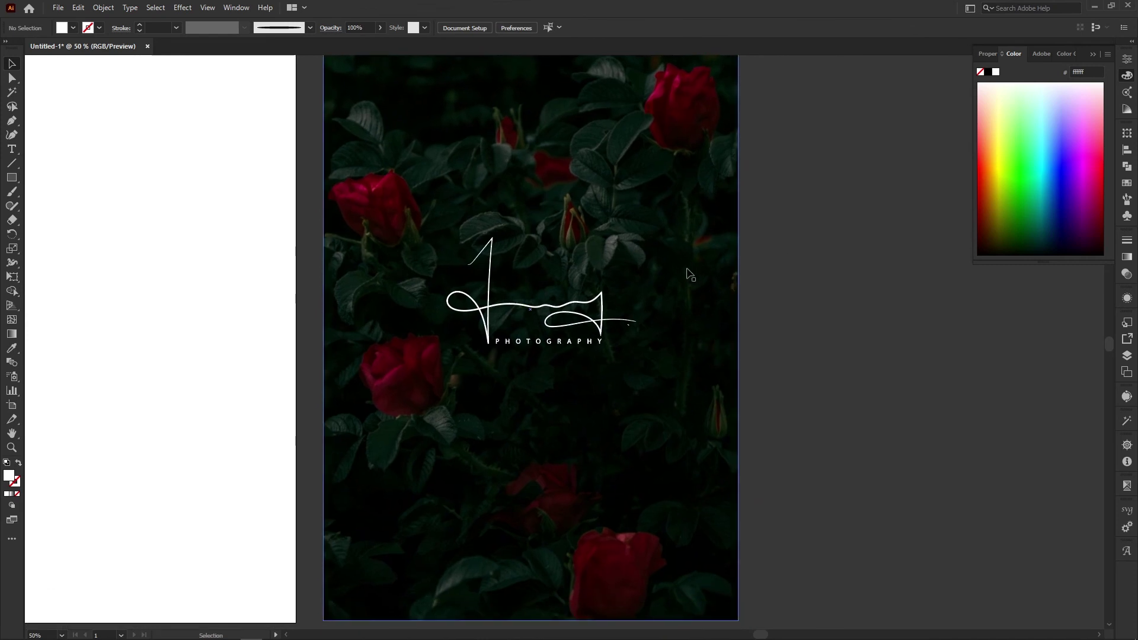
scroll(689, 274, "down", 2)
left_click_drag(581, 305, 634, 324)
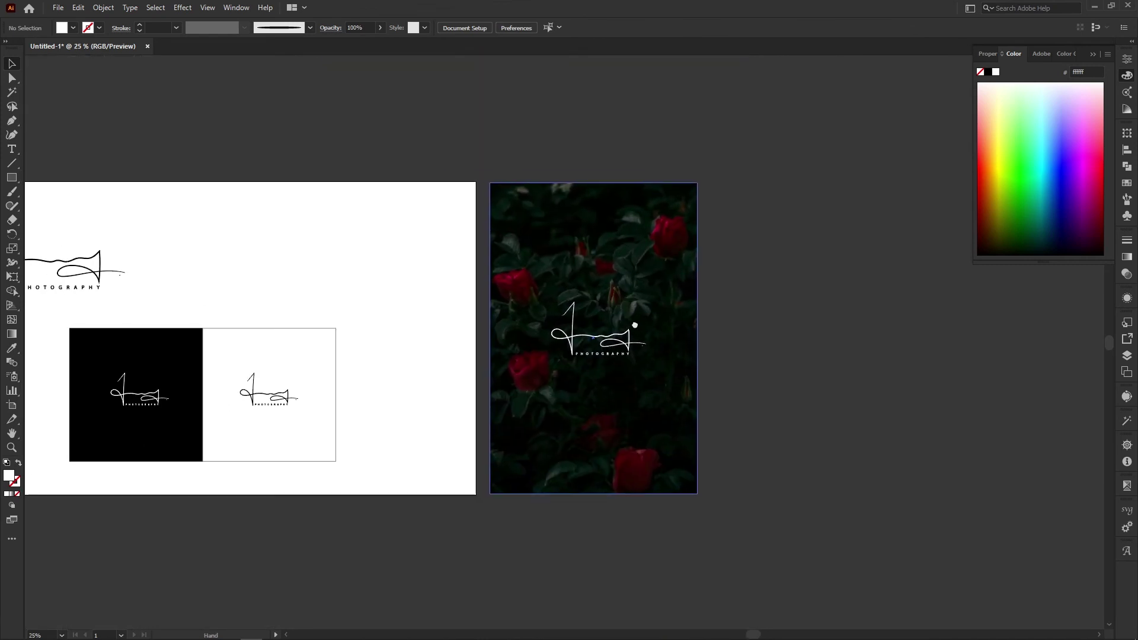
key("ctrl+1")
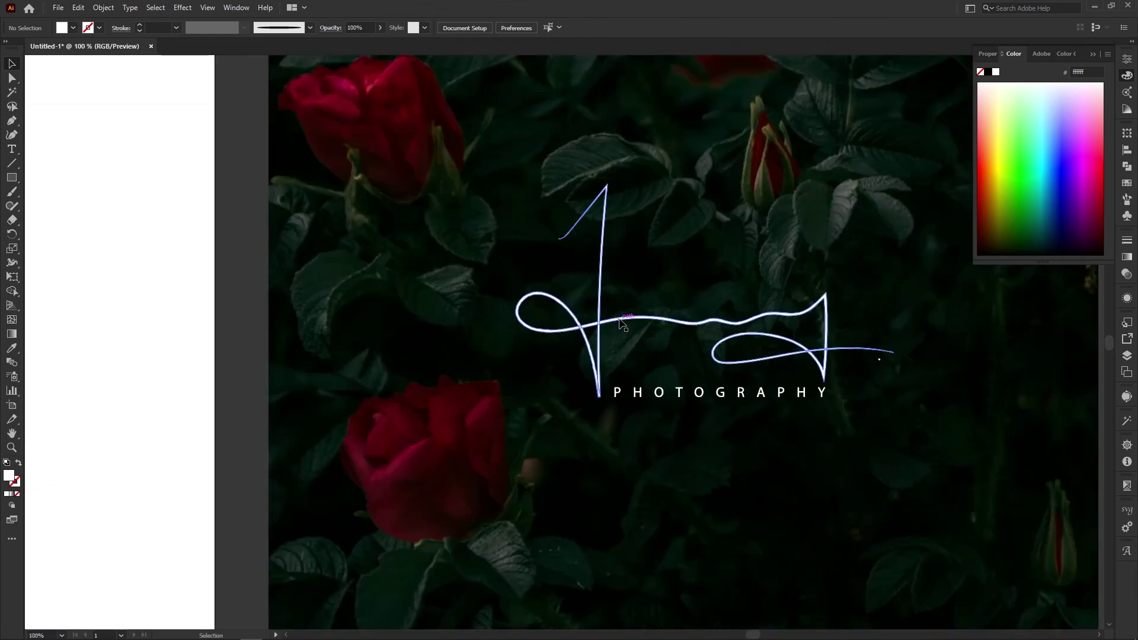
left_click_drag(512, 419, 368, 426)
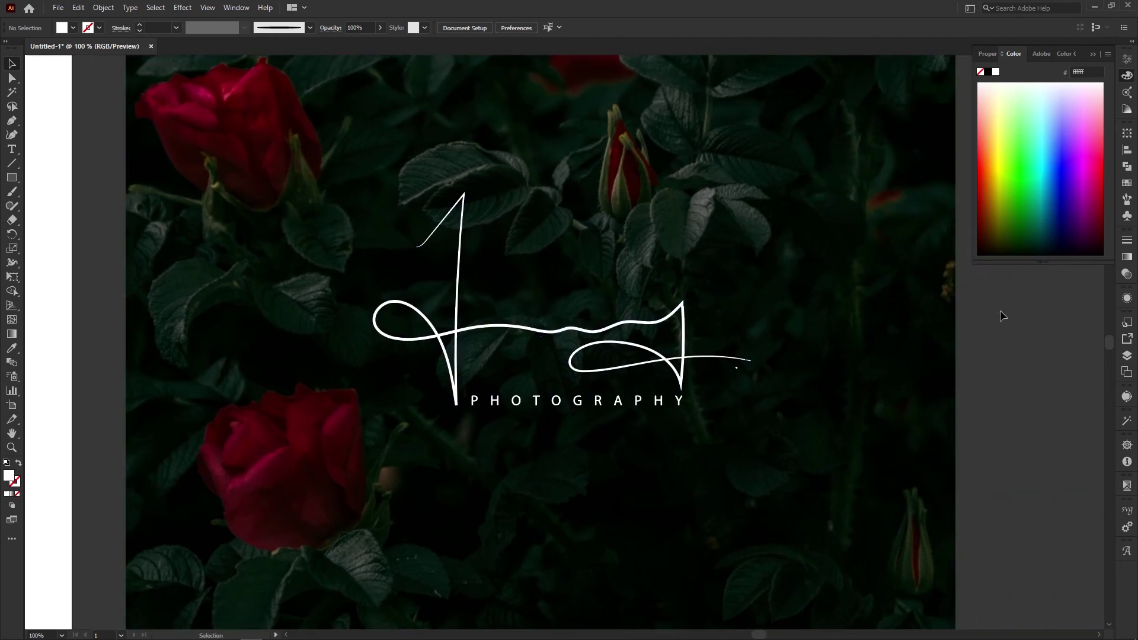
left_click_drag(1001, 311, 959, 317)
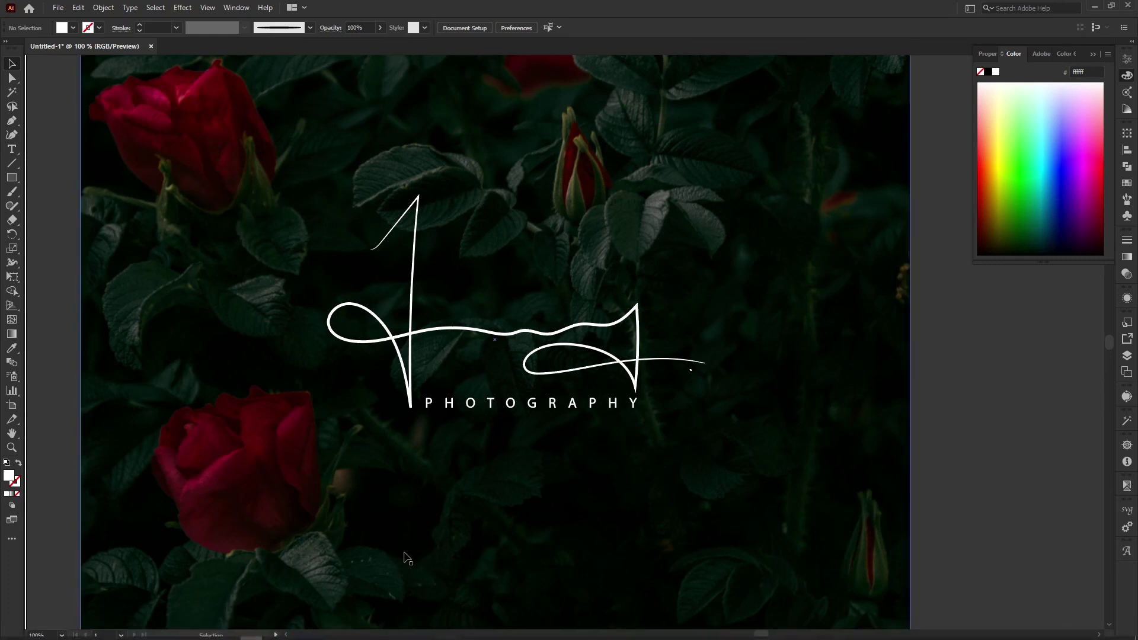
left_click_drag(320, 439, 511, 414)
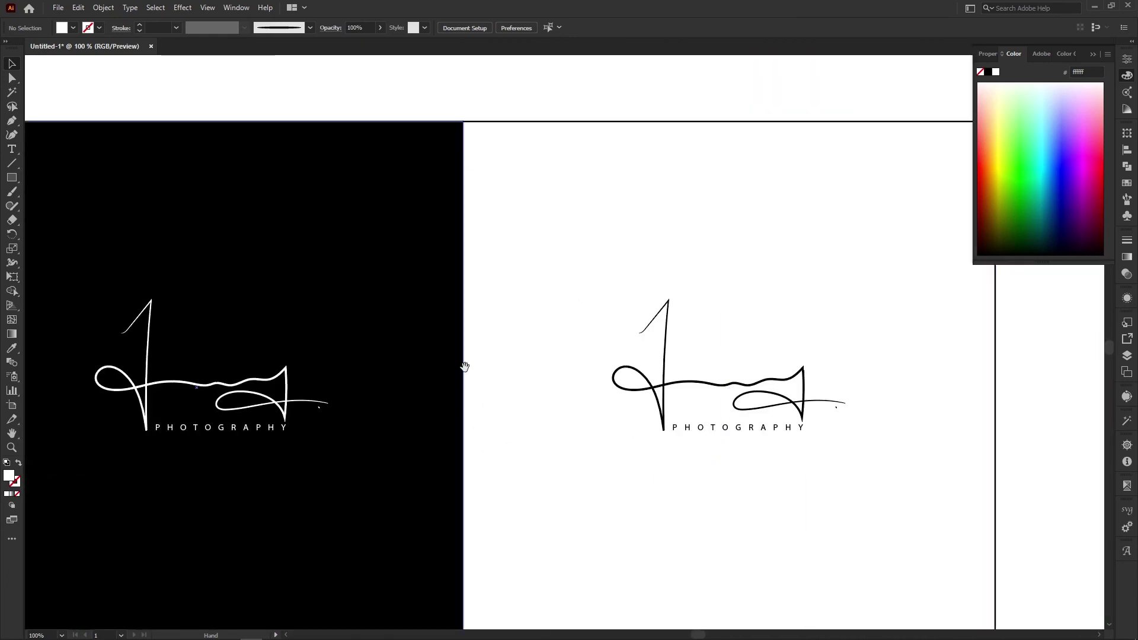